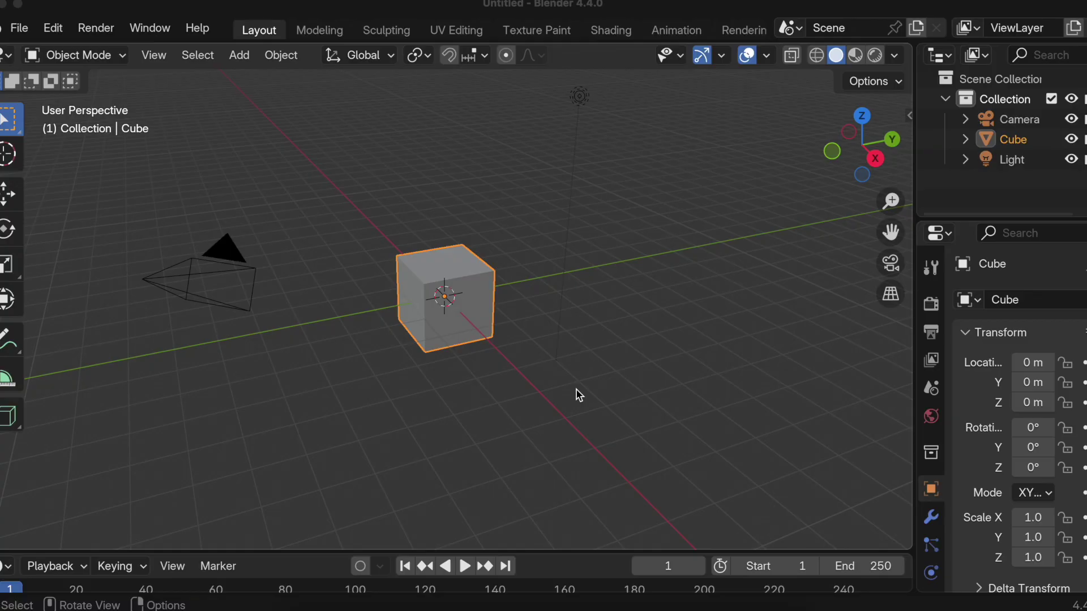
Raise the border between the 3D Viewport and the Timeline to enlarge the Timeline.
{"action": "left_click", "coordinate": [559, 550]}
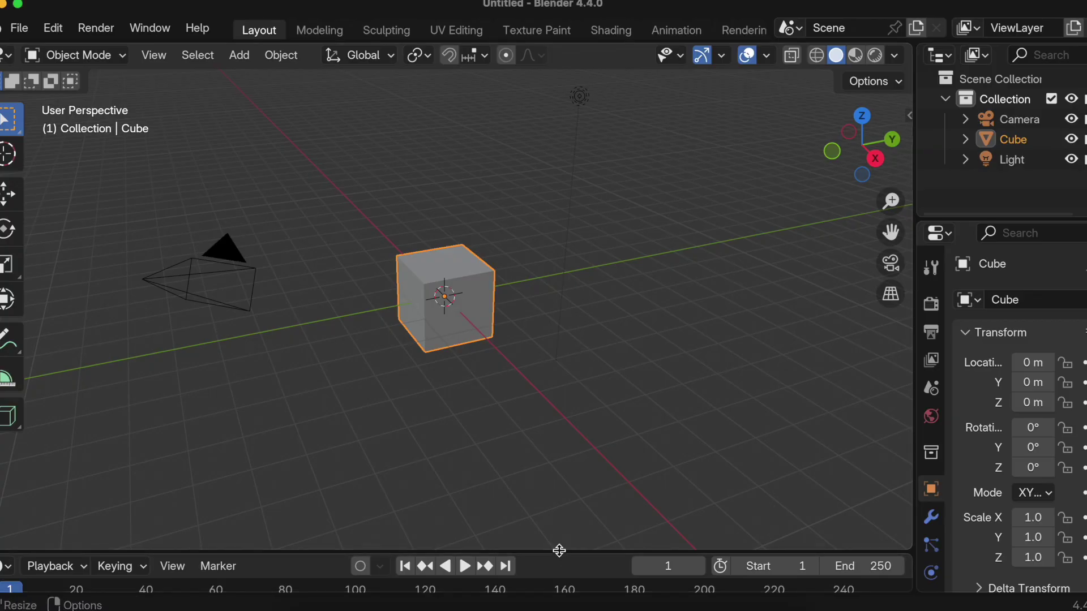
{"action": "left_click_drag", "start_coordinate": [559, 550], "coordinate": [552, 440]}
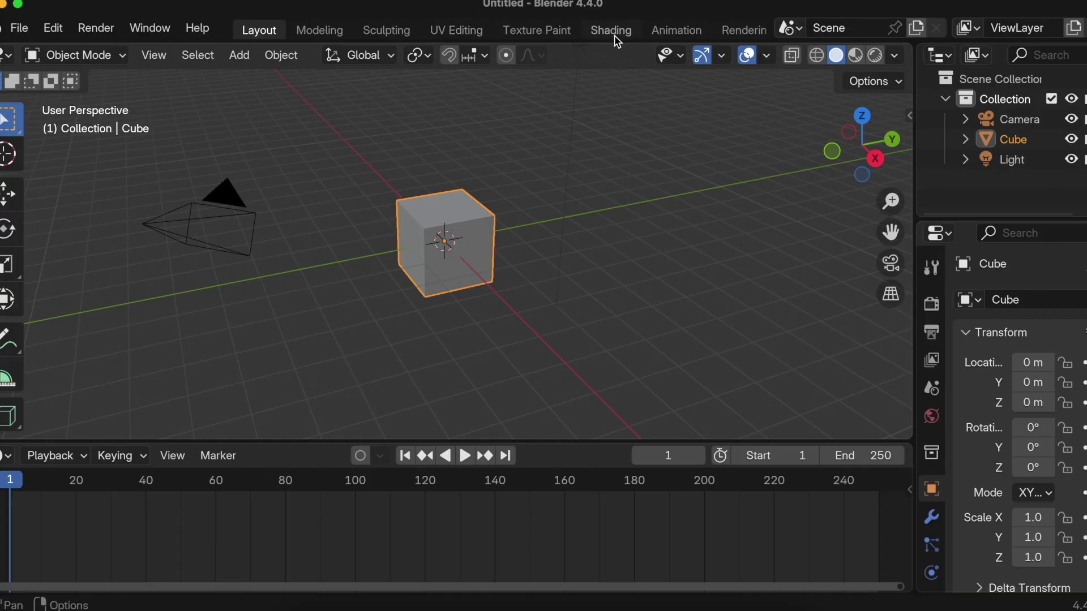
Show the Cube's material, with Principled BSDF feeding Material Output, in the Shading workspace.
{"action": "scroll", "coordinate": [936, 552], "scroll_direction": "down", "scroll_amount": 3}
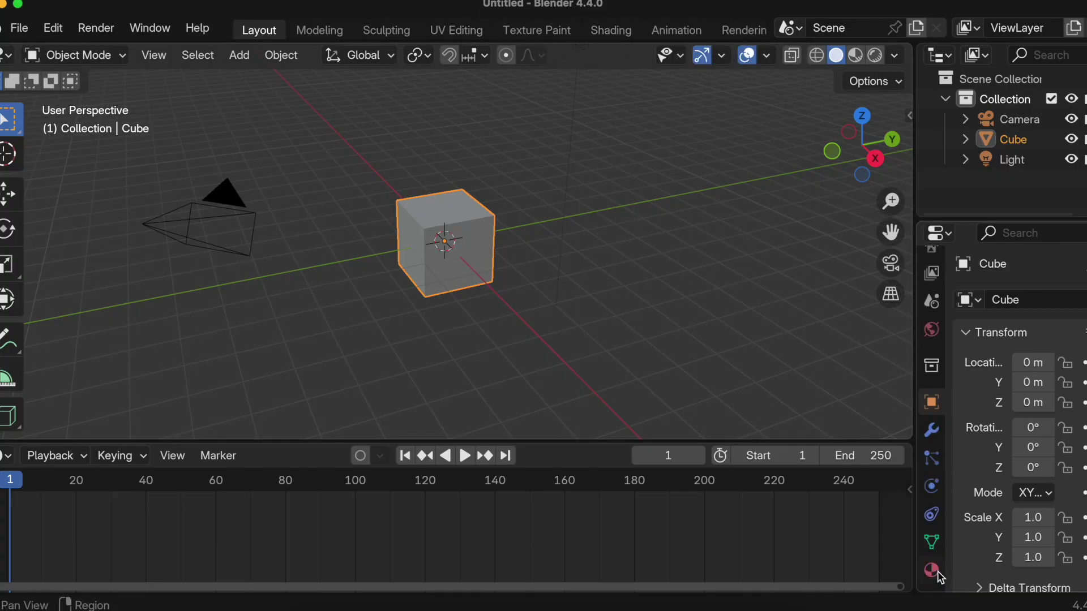
{"action": "left_click", "coordinate": [935, 575]}
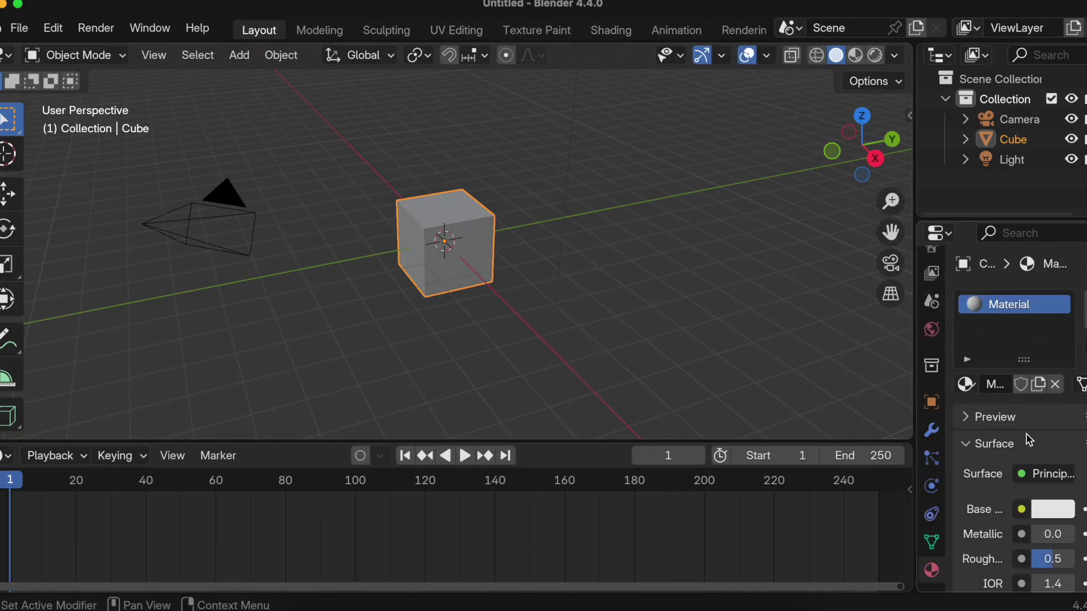
{"action": "left_click", "coordinate": [610, 30]}
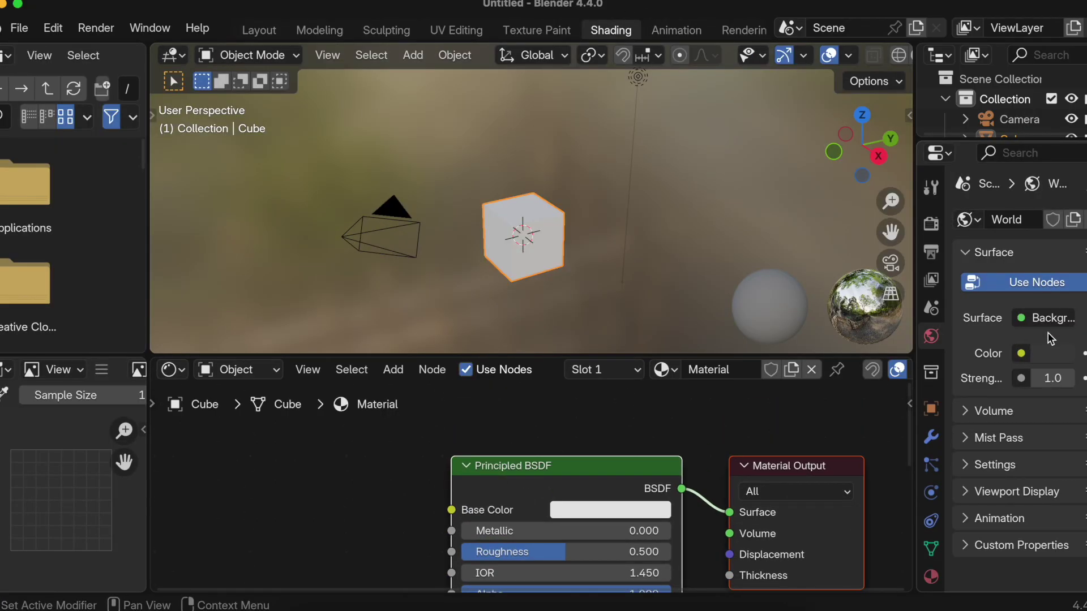
{"action": "left_click", "coordinate": [930, 576]}
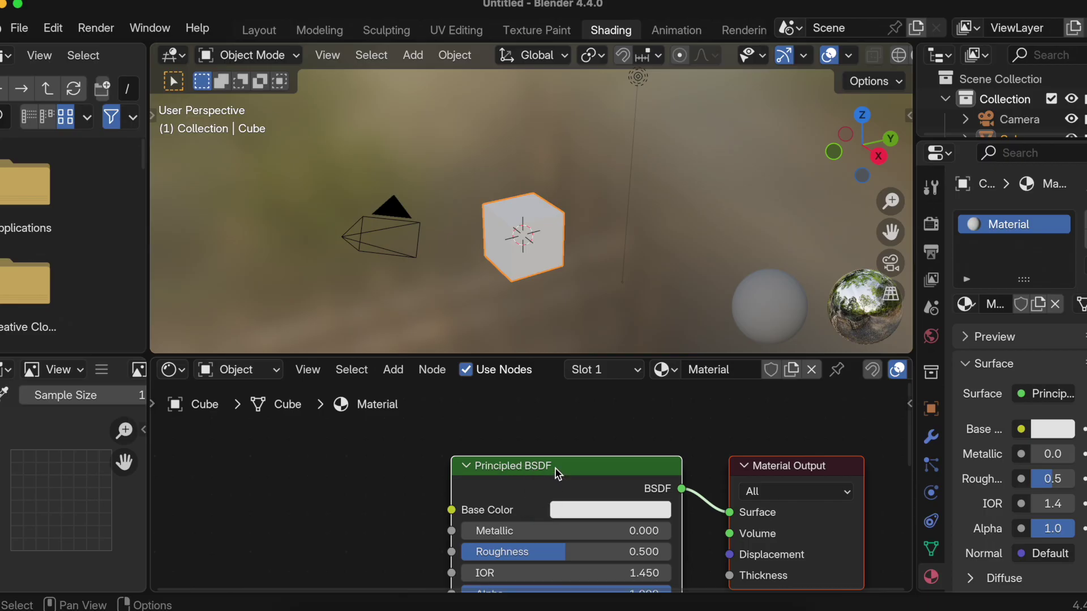
{"action": "scroll", "coordinate": [603, 470], "scroll_direction": "left", "scroll_amount": 5}
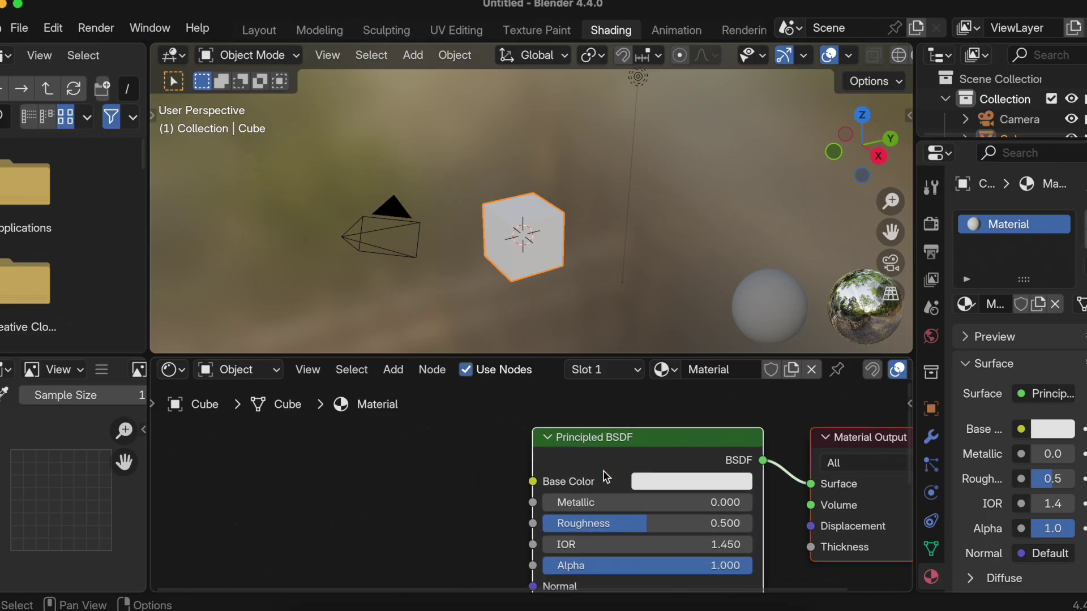
{"action": "scroll", "coordinate": [786, 491], "scroll_direction": "down", "scroll_amount": 5}
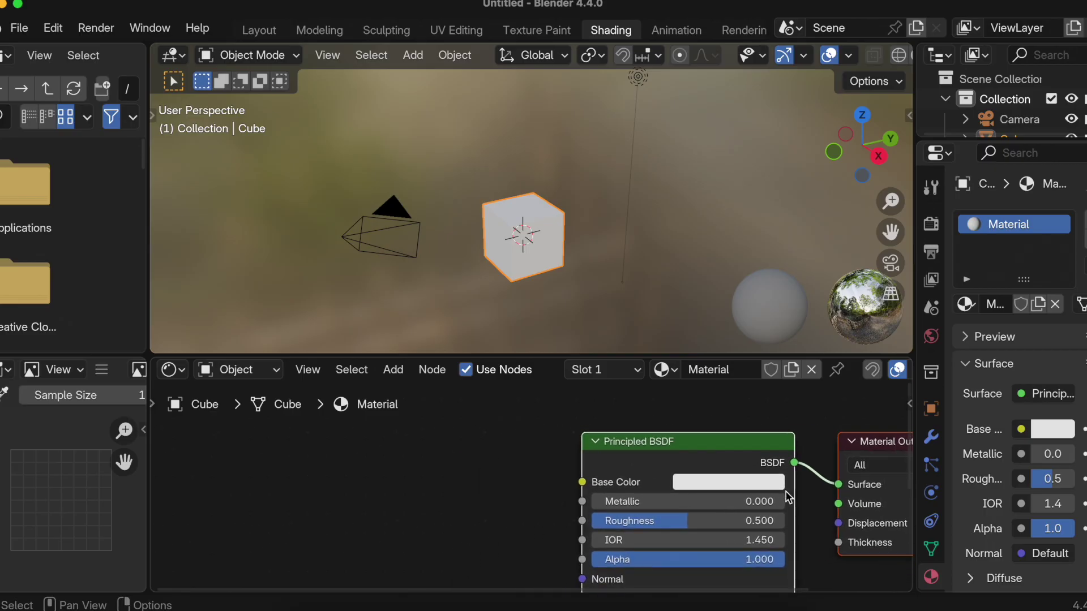
{"action": "scroll", "coordinate": [788, 497], "scroll_direction": "down", "scroll_amount": 2}
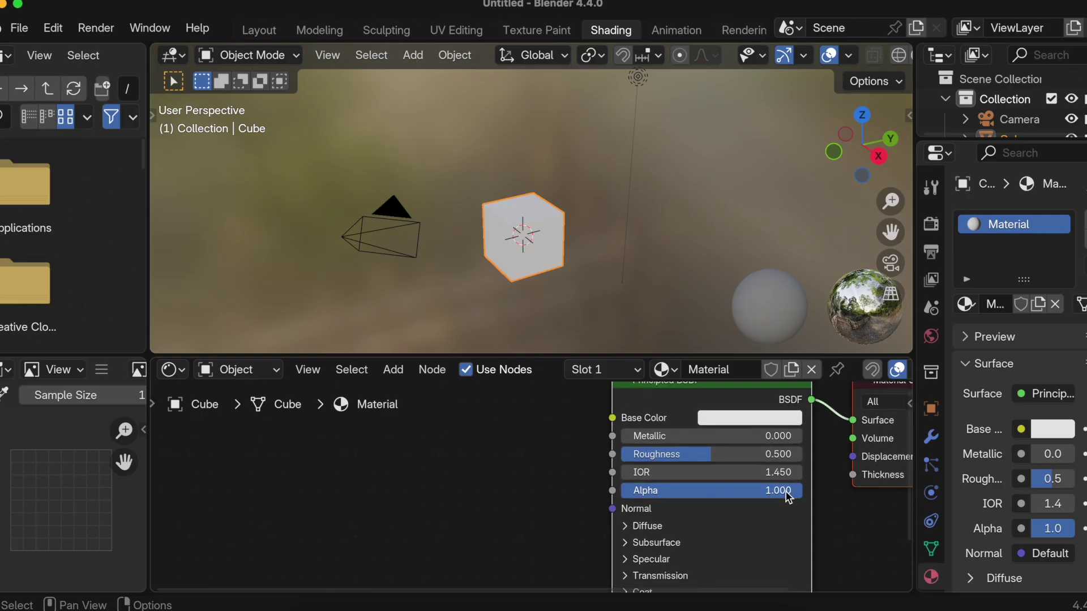
Add a Texture Coordinate node on the left and a Mapping node beside it.
{"action": "left_click", "coordinate": [400, 373]}
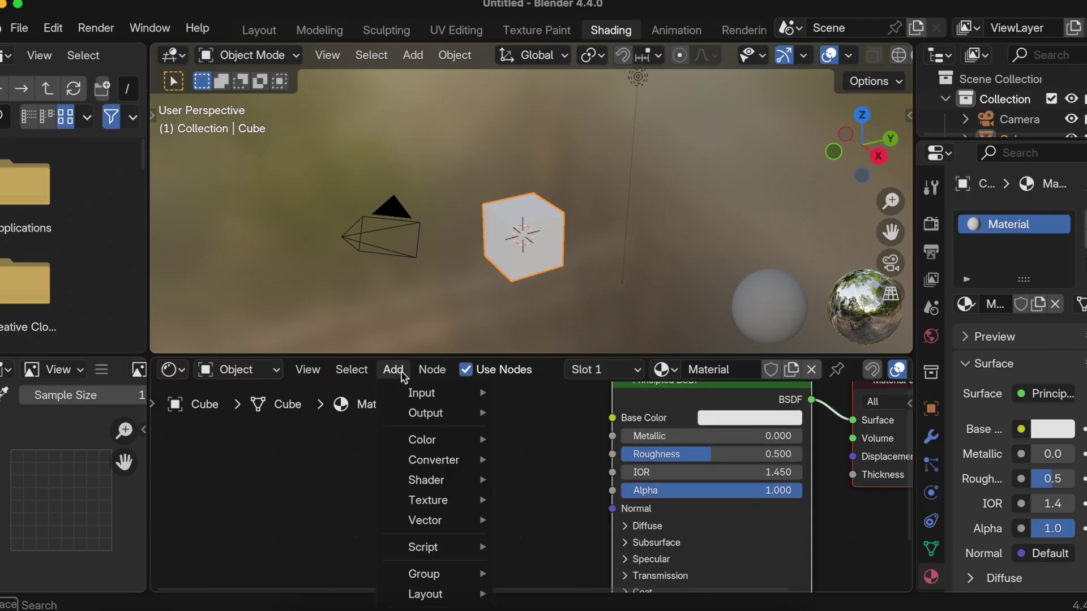
{"action": "type", "text": "text"}
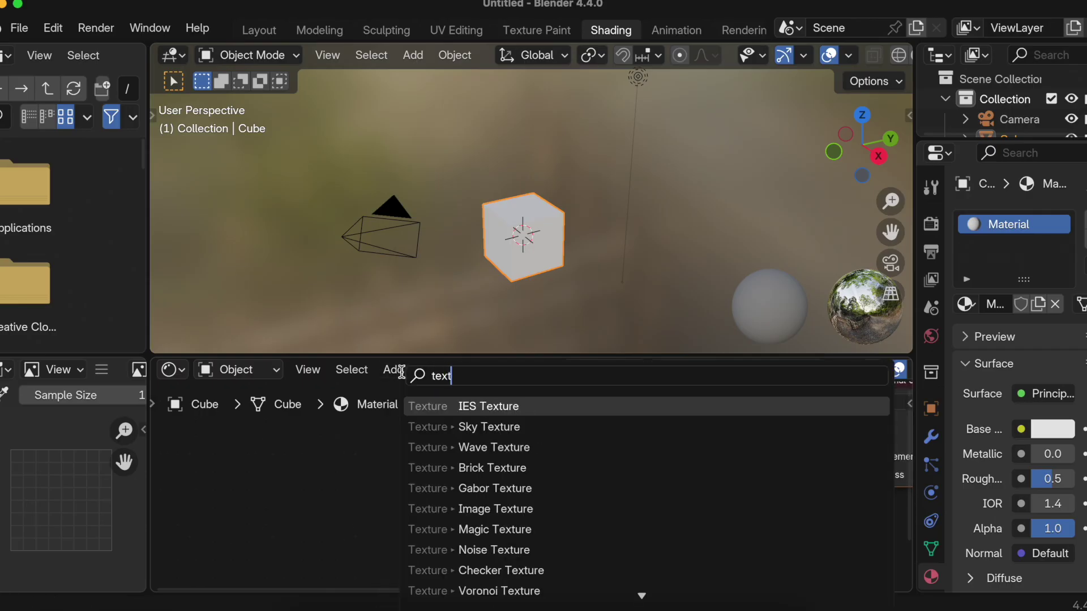
{"action": "type", "text": "ure c"}
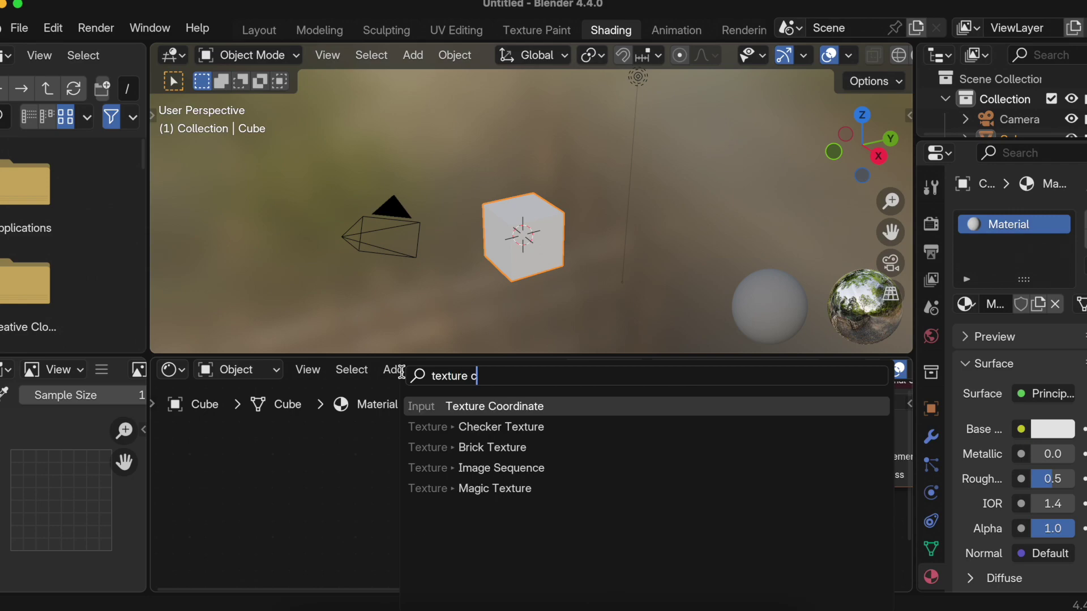
{"action": "key", "text": "Return"}
{"action": "left_click", "coordinate": [192, 431]}
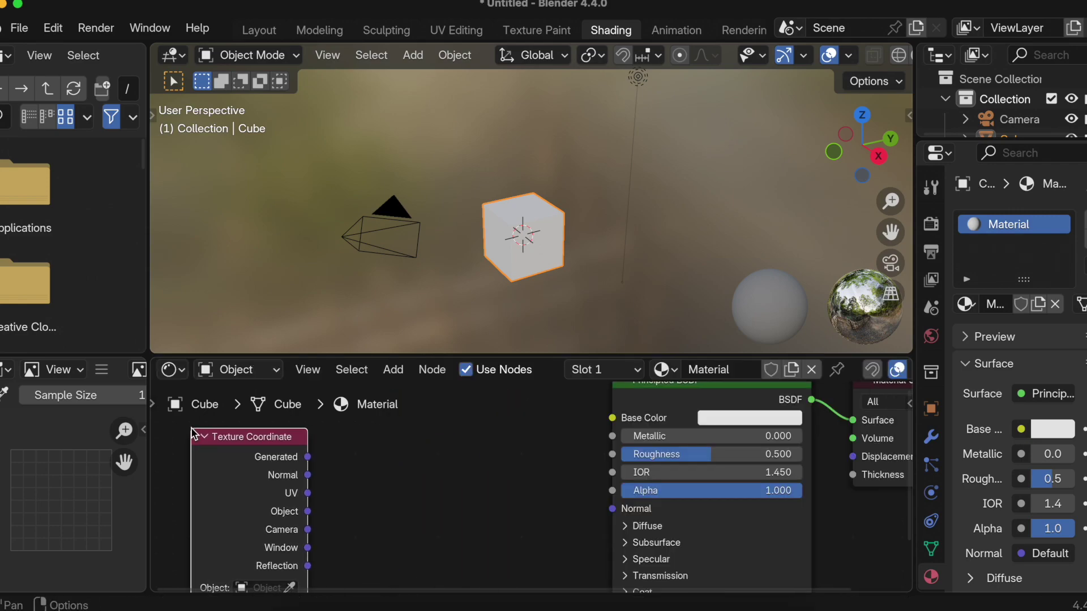
{"action": "left_click", "coordinate": [404, 369]}
{"action": "type", "text": "mapping"}
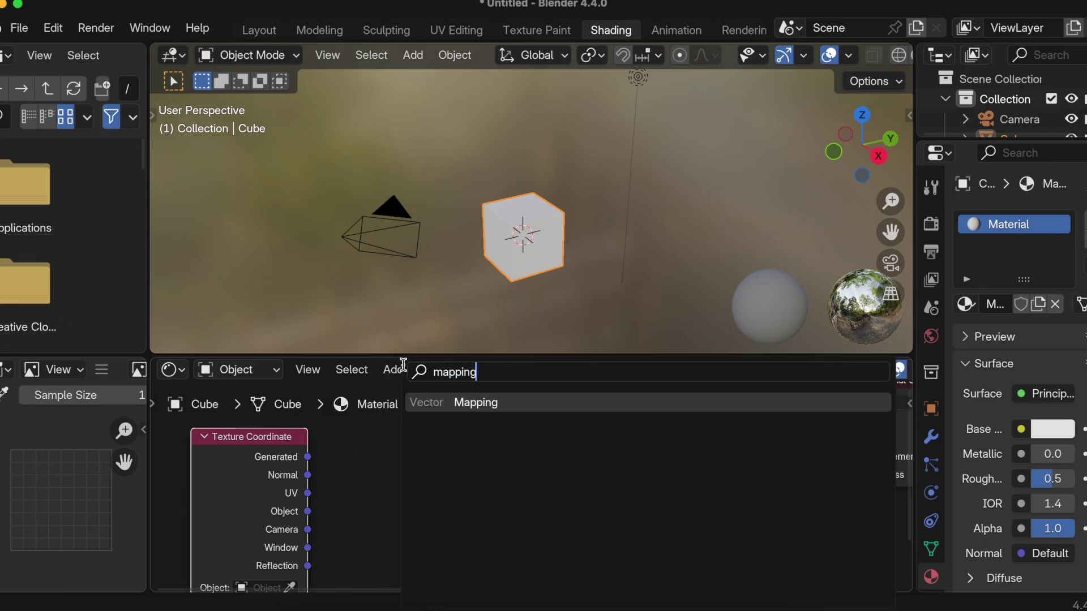
{"action": "key", "text": "Return"}
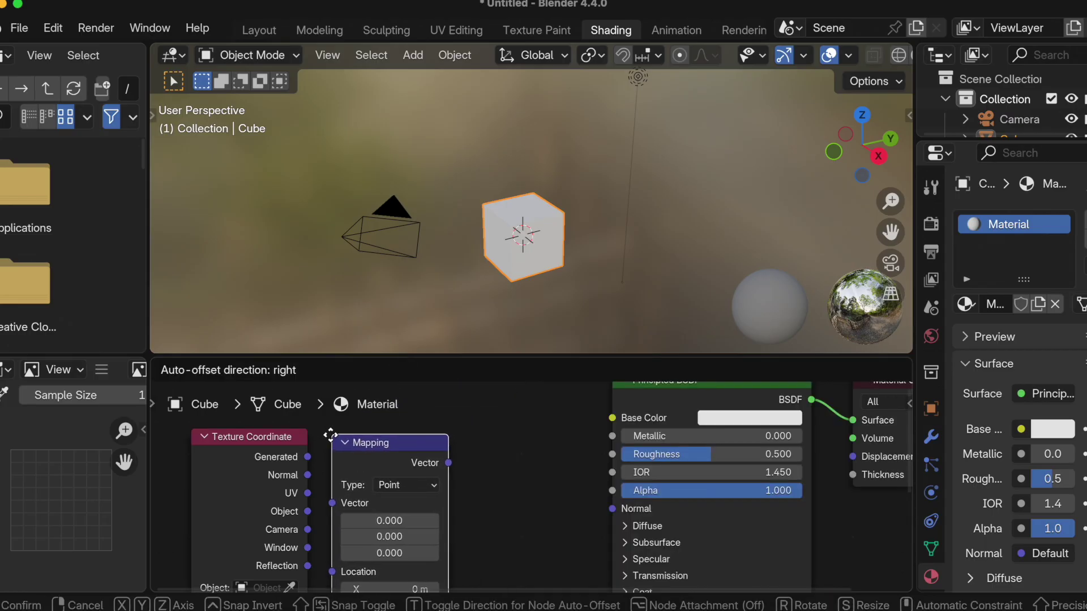
{"action": "left_click", "coordinate": [333, 440]}
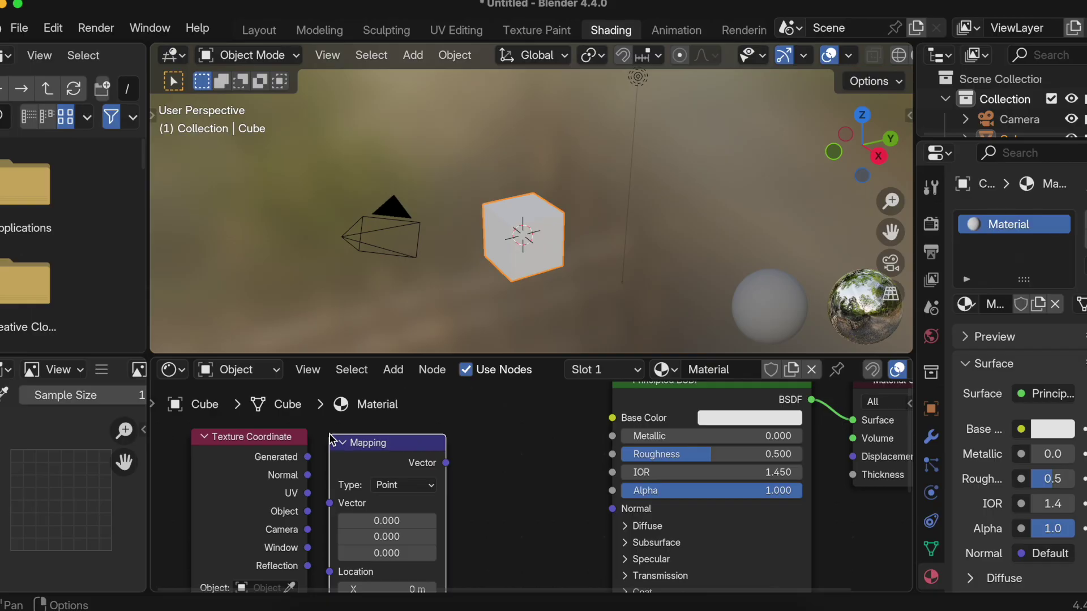
Add a Noise Texture node next to the Mapping node.
{"action": "left_click", "coordinate": [392, 369]}
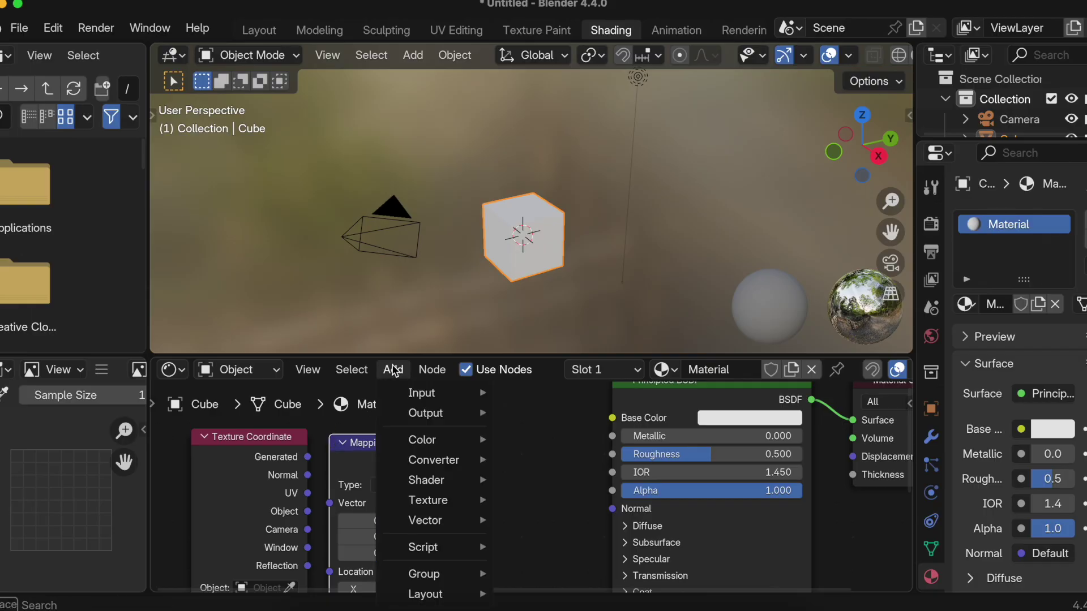
{"action": "type", "text": "noise"}
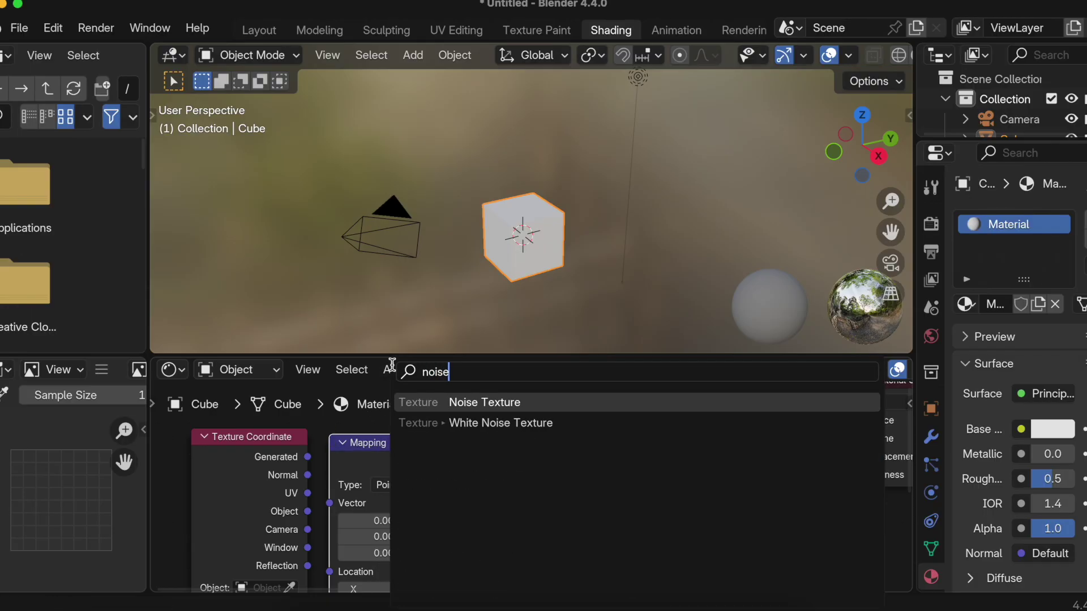
{"action": "key", "text": "Return"}
{"action": "left_click", "coordinate": [453, 436]}
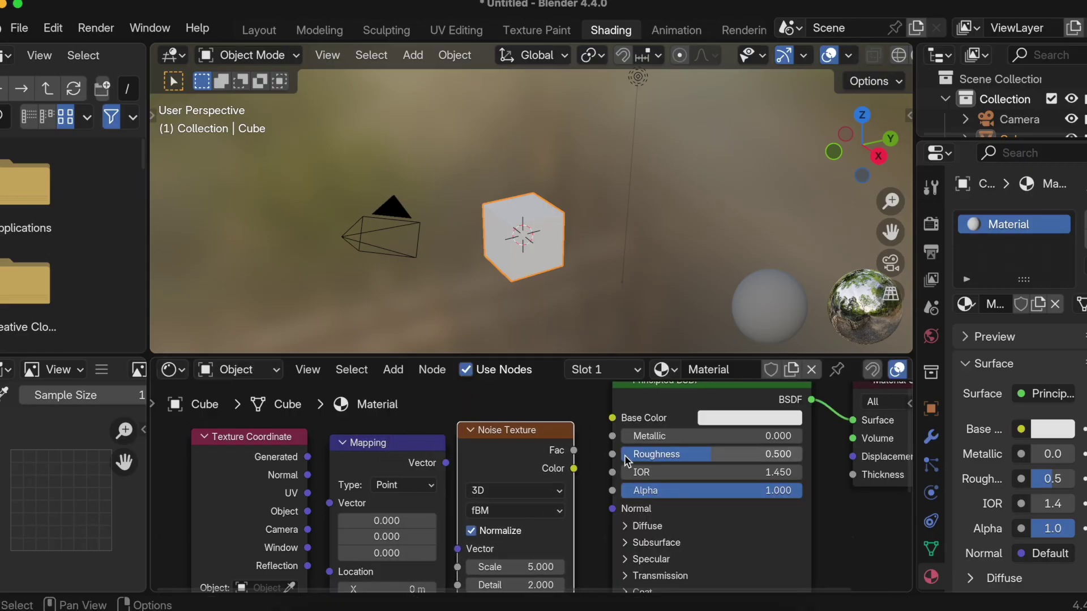
{"action": "scroll", "coordinate": [626, 456], "scroll_direction": "up", "scroll_amount": 5}
{"action": "scroll", "coordinate": [626, 456], "scroll_direction": "right", "scroll_amount": 5}
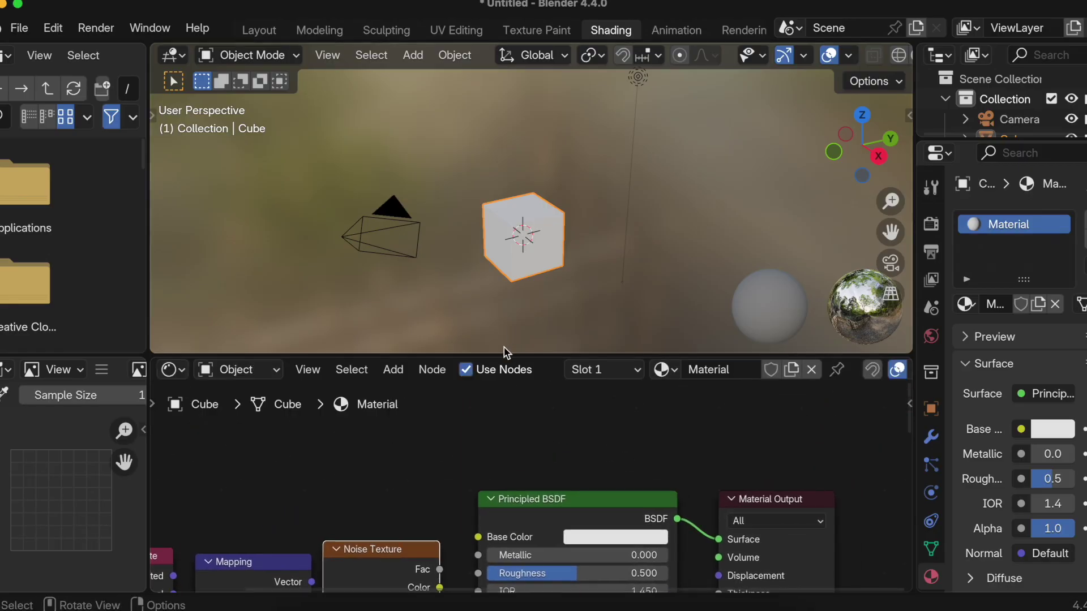
Enlarge the node editor and move Material Output and Principled BSDF further right.
{"action": "left_click_drag", "start_coordinate": [502, 354], "coordinate": [498, 132]}
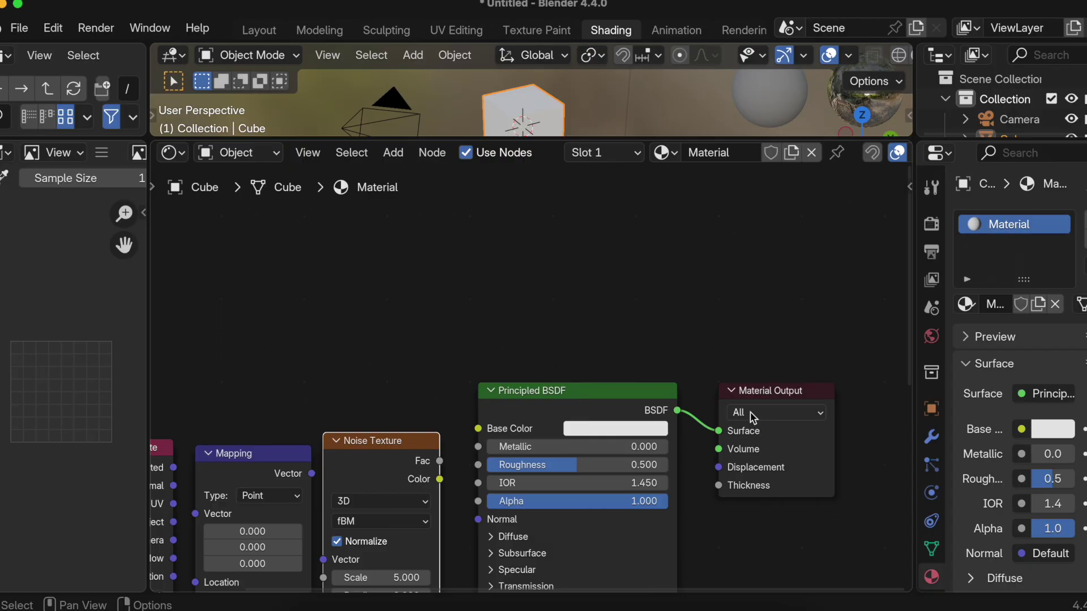
{"action": "left_click_drag", "start_coordinate": [761, 396], "coordinate": [900, 395]}
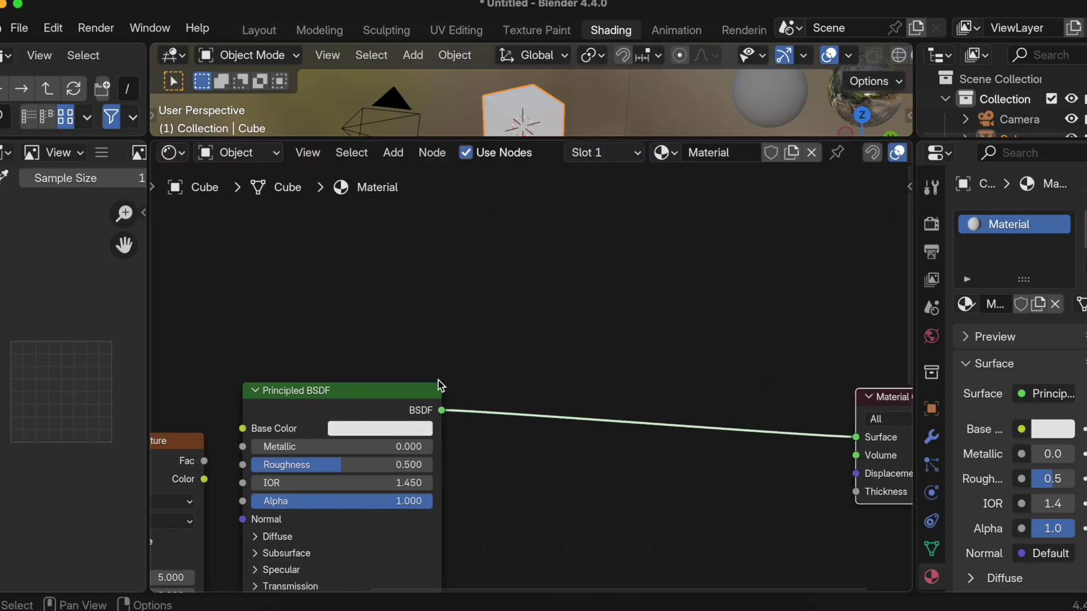
{"action": "left_click_drag", "start_coordinate": [407, 396], "coordinate": [767, 402]}
{"action": "scroll", "coordinate": [469, 463], "scroll_direction": "left", "scroll_amount": 6}
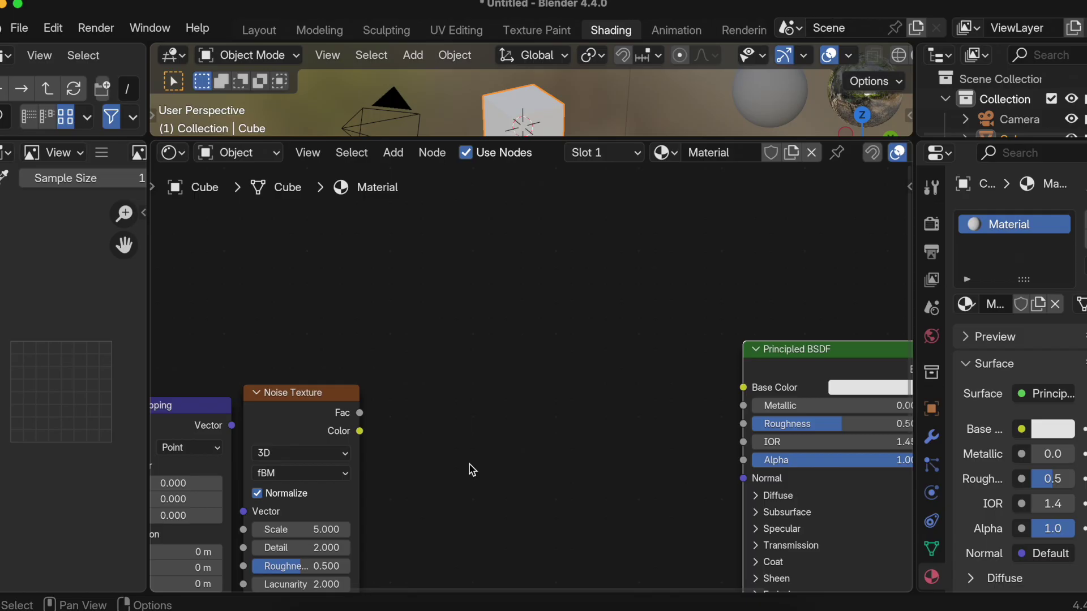
Add a Color Ramp node between Noise Texture and Principled BSDF.
{"action": "left_click", "coordinate": [385, 157]}
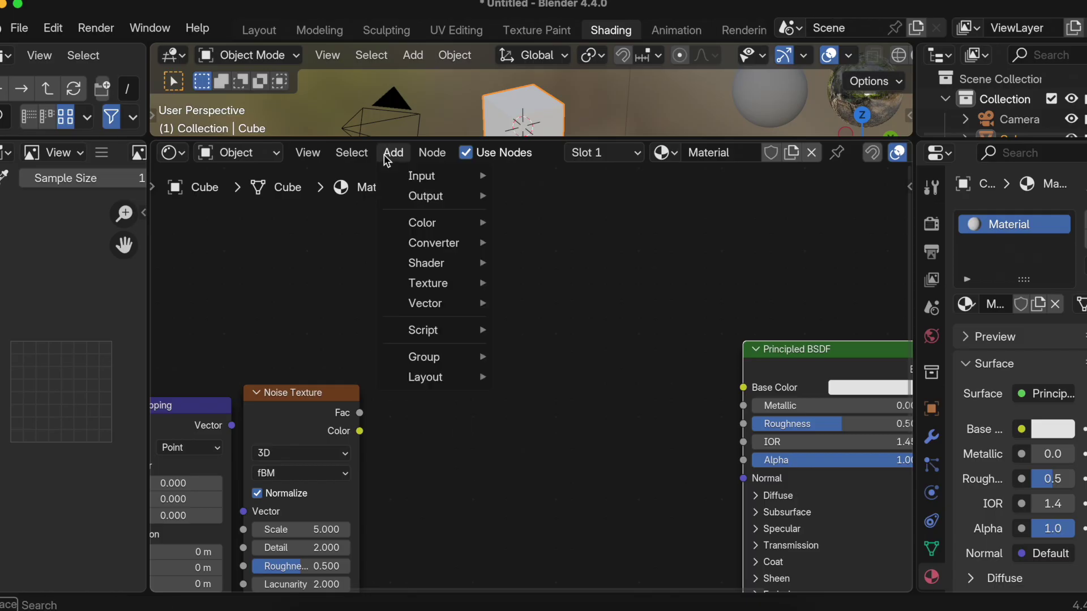
{"action": "type", "text": "color r"}
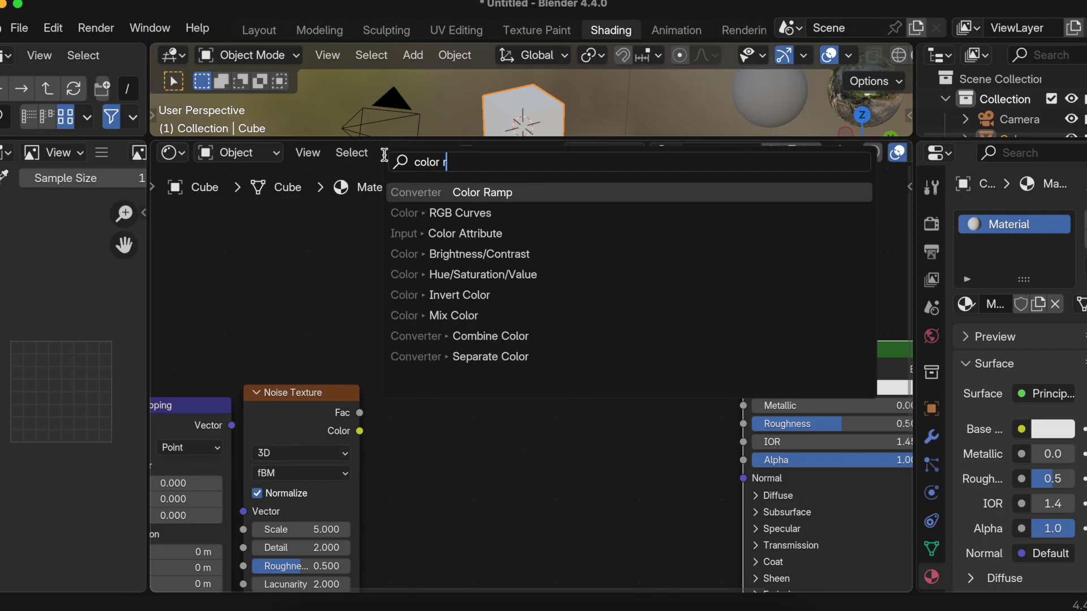
{"action": "key", "text": "Return"}
{"action": "left_click", "coordinate": [450, 365]}
{"action": "scroll", "coordinate": [386, 362], "scroll_direction": "left", "scroll_amount": 5}
{"action": "scroll", "coordinate": [385, 362], "scroll_direction": "down", "scroll_amount": 2}
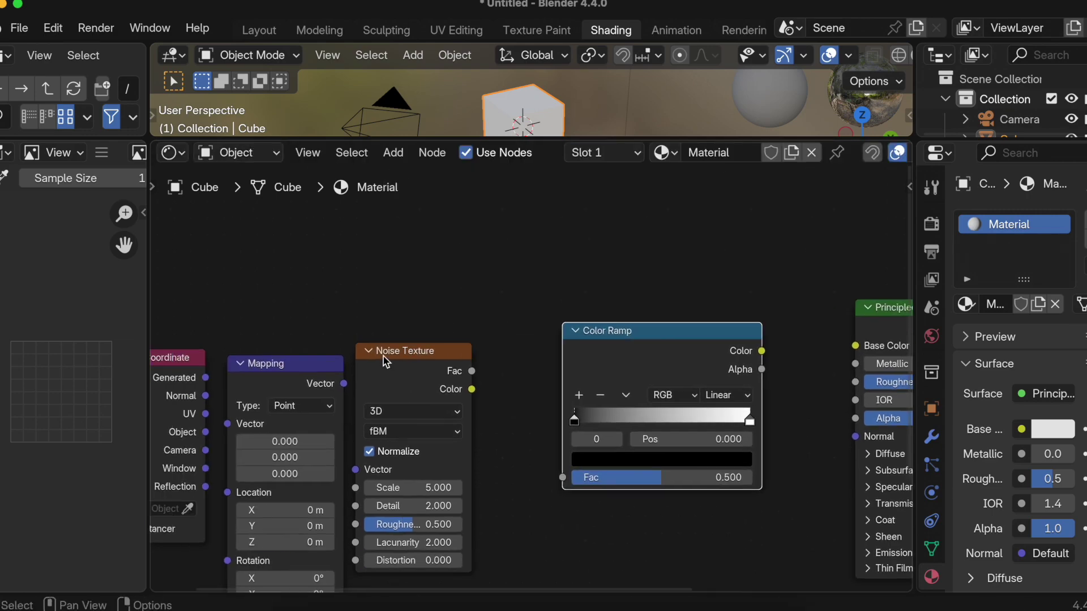
{"action": "scroll", "coordinate": [385, 361], "scroll_direction": "left", "scroll_amount": 4}
{"action": "scroll", "coordinate": [385, 361], "scroll_direction": "down", "scroll_amount": 2}
Link Generated to Mapping, Mapping to Noise Vector, Noise Fac to Color Ramp, Color Ramp to Base Color.
{"action": "left_click_drag", "start_coordinate": [307, 322], "coordinate": [329, 368]}
{"action": "left_click_drag", "start_coordinate": [446, 327], "coordinate": [457, 413]}
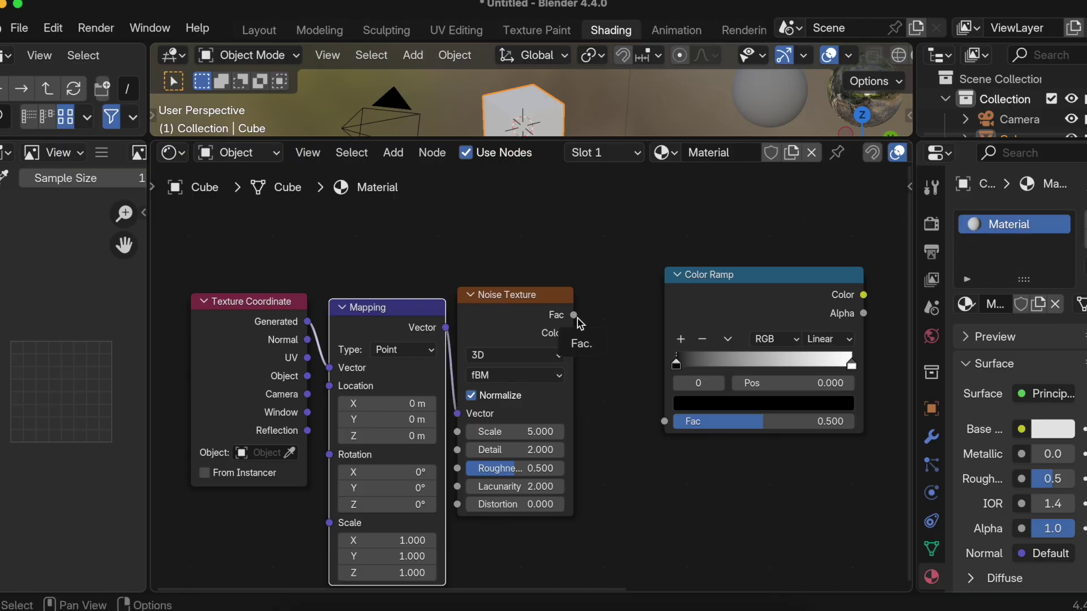
{"action": "left_click_drag", "start_coordinate": [574, 314], "coordinate": [677, 419]}
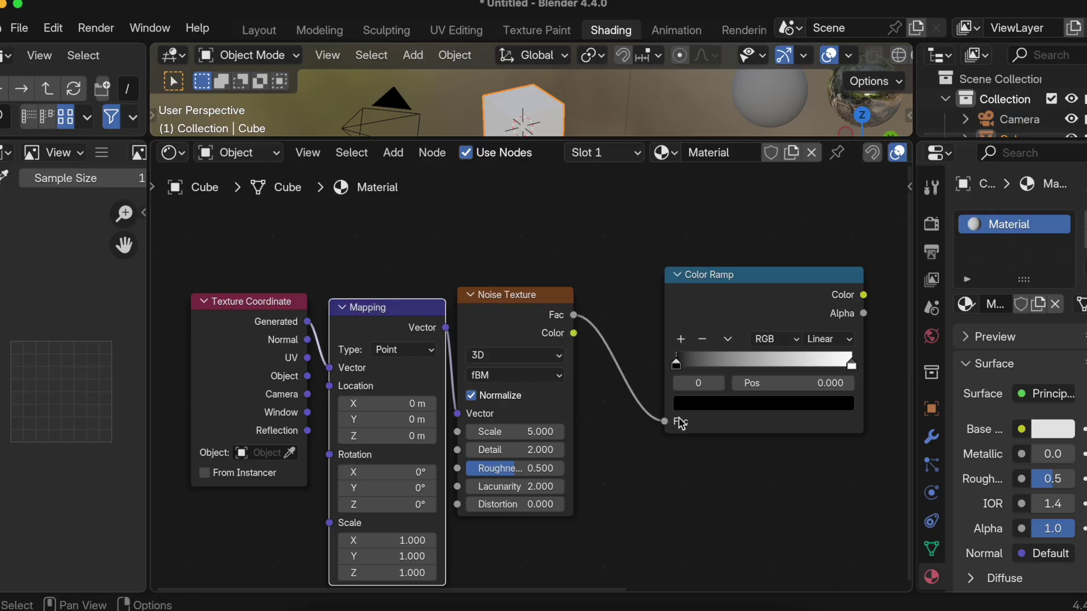
{"action": "scroll", "coordinate": [699, 400], "scroll_direction": "right", "scroll_amount": 5}
{"action": "left_click_drag", "start_coordinate": [524, 285], "coordinate": [616, 281]}
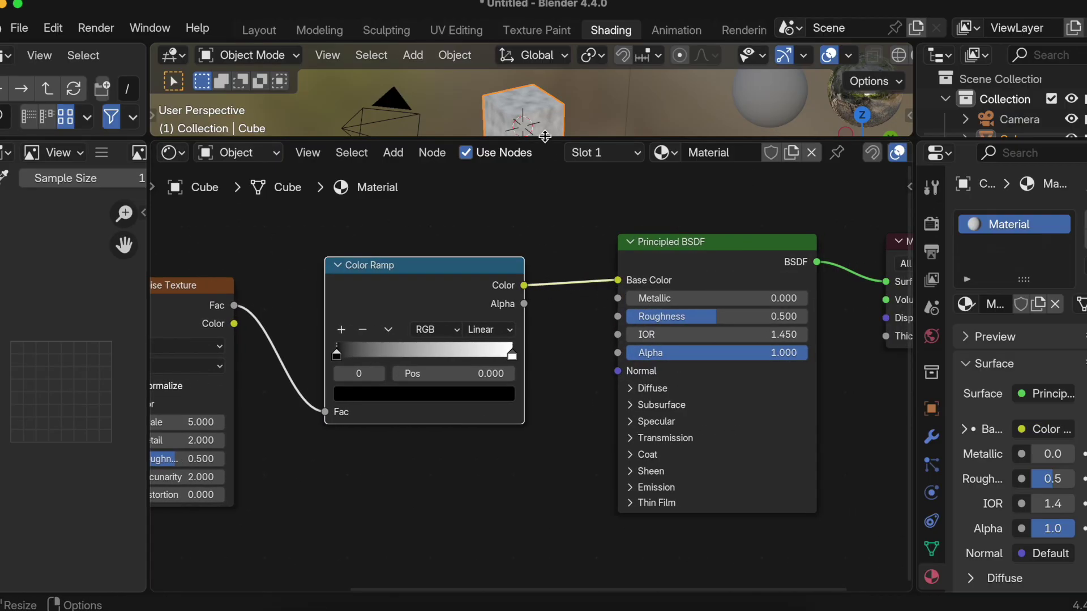
{"action": "left_click_drag", "start_coordinate": [543, 139], "coordinate": [527, 241]}
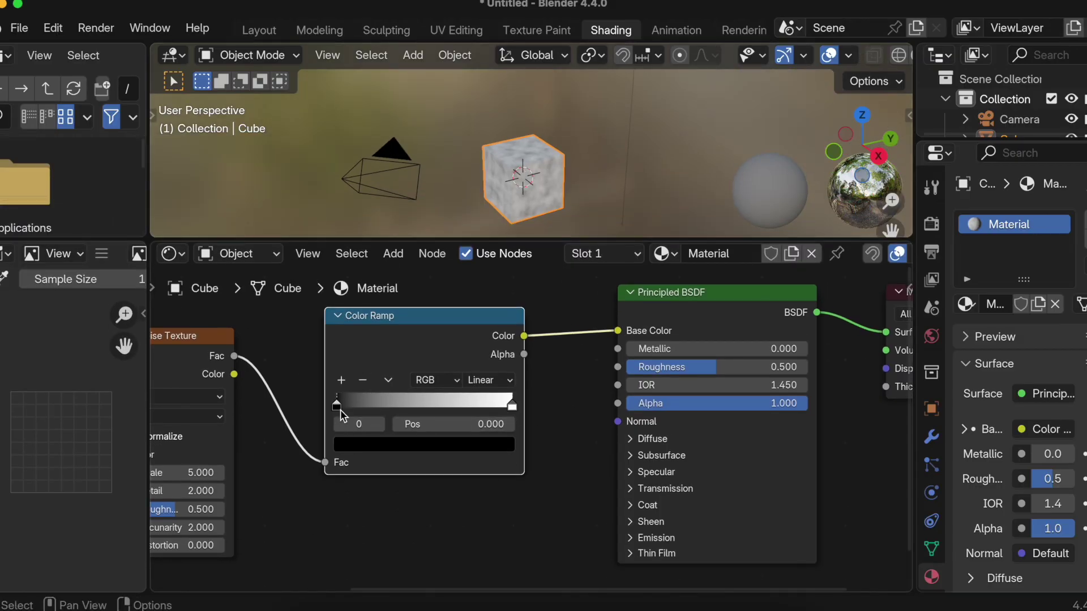
Color the ramp's left stop green (#109515) and right stop blue, then enlarge the viewport.
{"action": "left_click", "coordinate": [406, 450]}
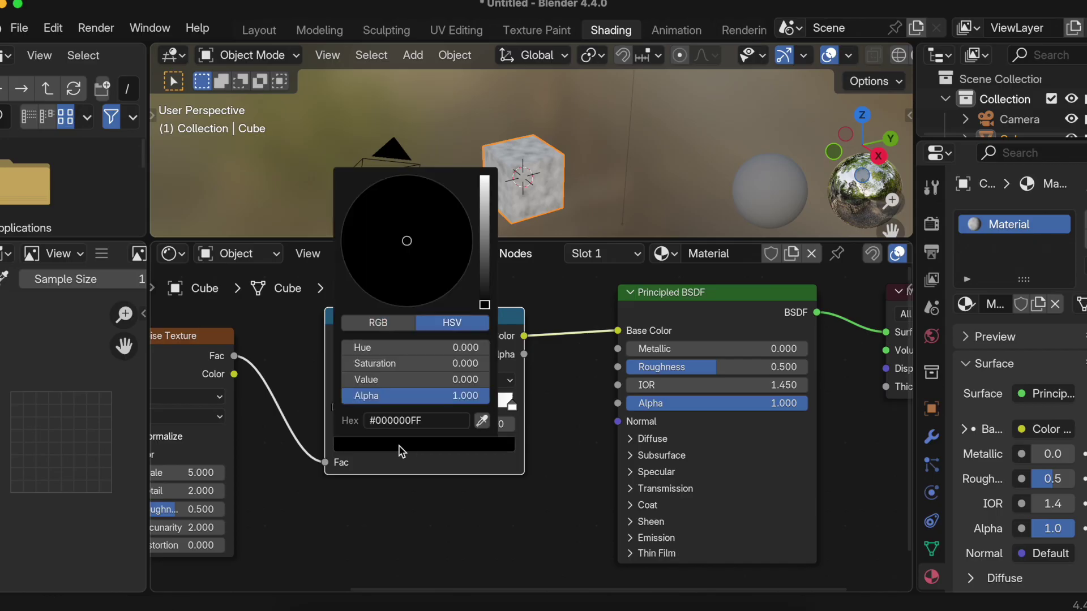
{"action": "left_click", "coordinate": [484, 229]}
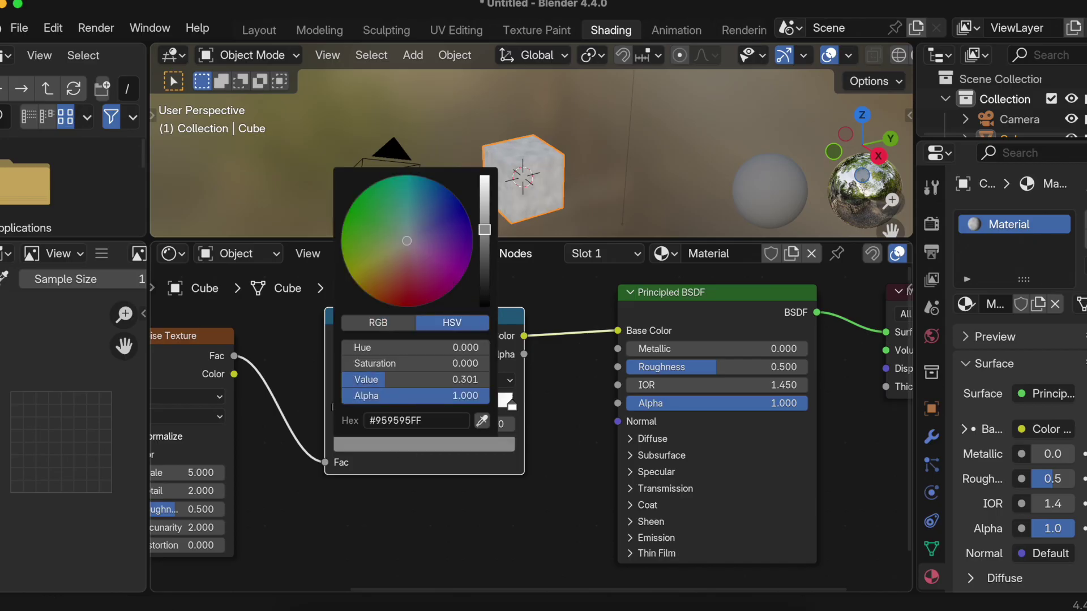
{"action": "left_click_drag", "start_coordinate": [405, 241], "coordinate": [357, 209]}
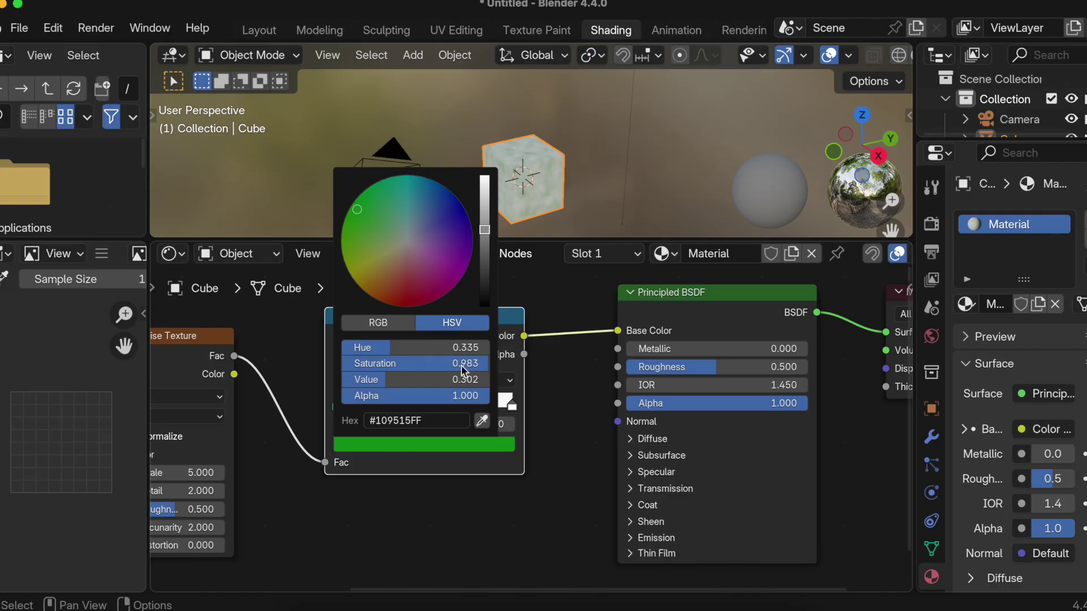
{"action": "left_click", "coordinate": [511, 409]}
{"action": "left_click", "coordinate": [495, 447]}
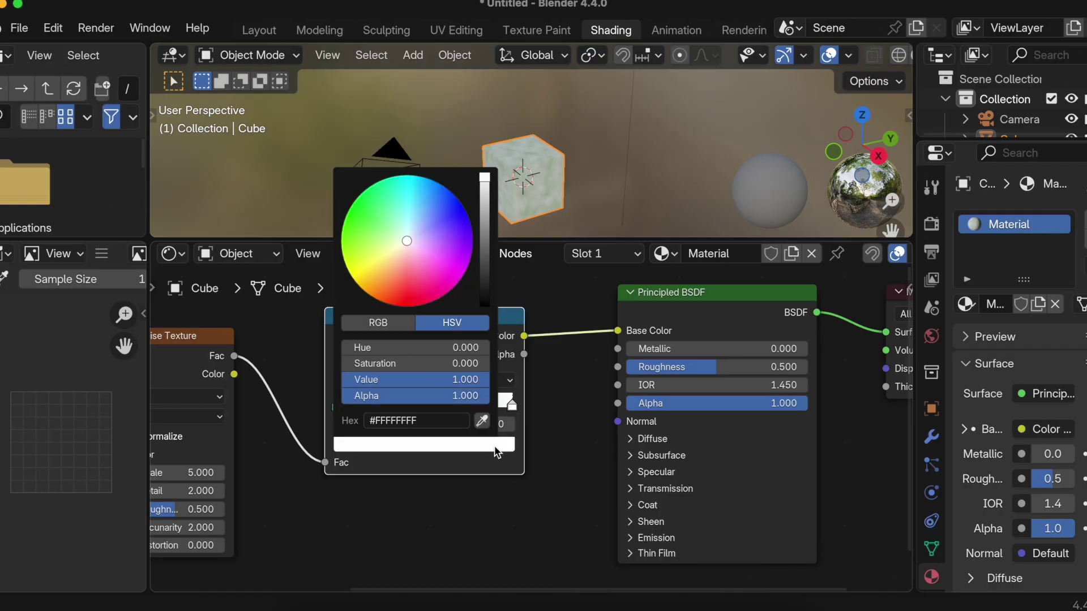
{"action": "left_click", "coordinate": [449, 211]}
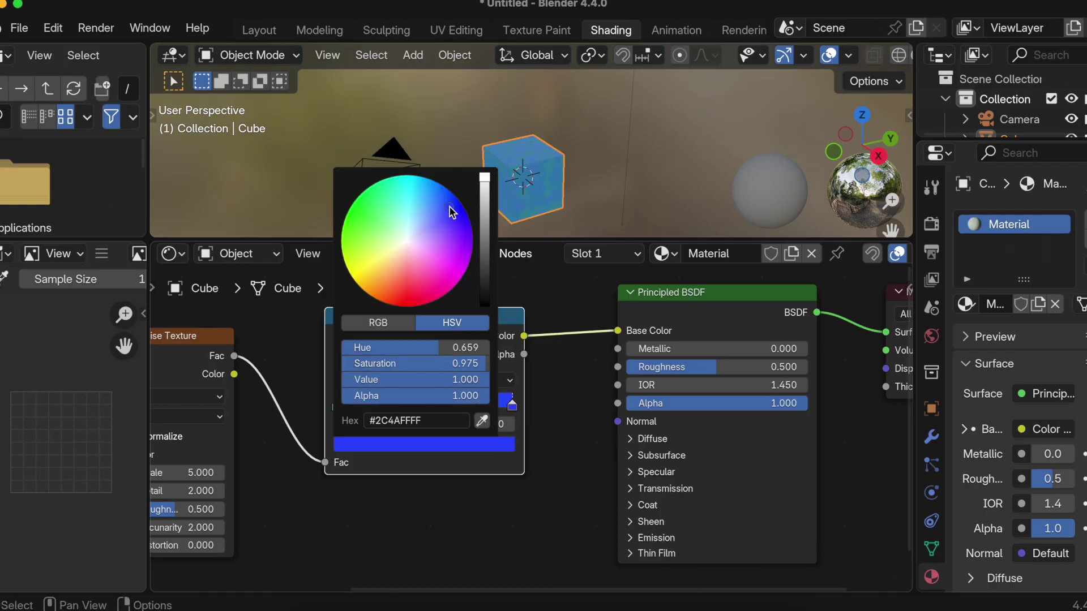
{"action": "left_click", "coordinate": [609, 185]}
{"action": "scroll", "coordinate": [533, 127], "scroll_direction": "up", "scroll_amount": 5}
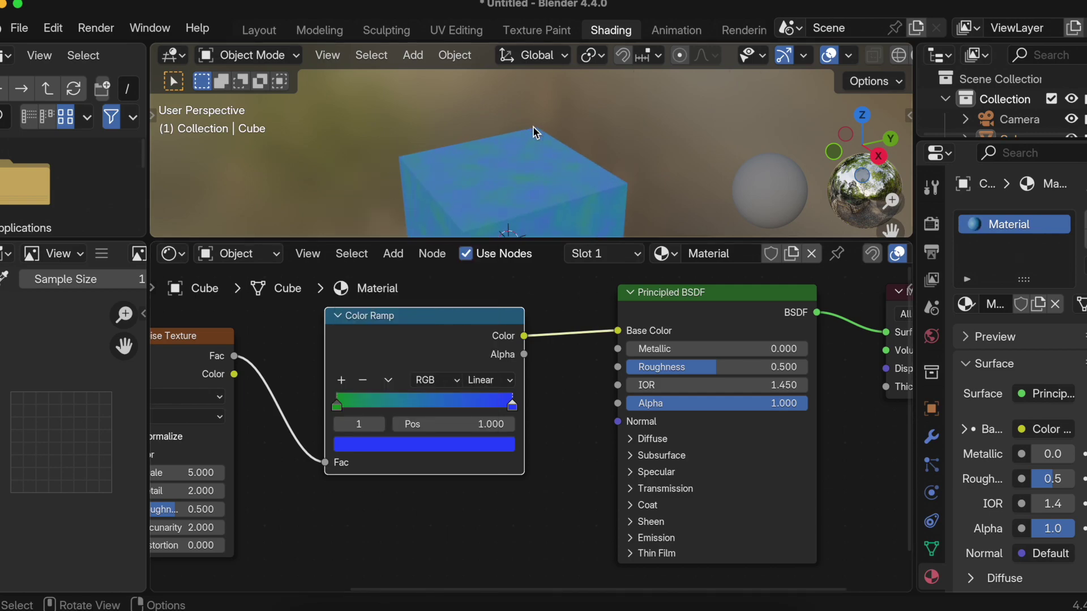
{"action": "left_click_drag", "start_coordinate": [538, 242], "coordinate": [538, 367]}
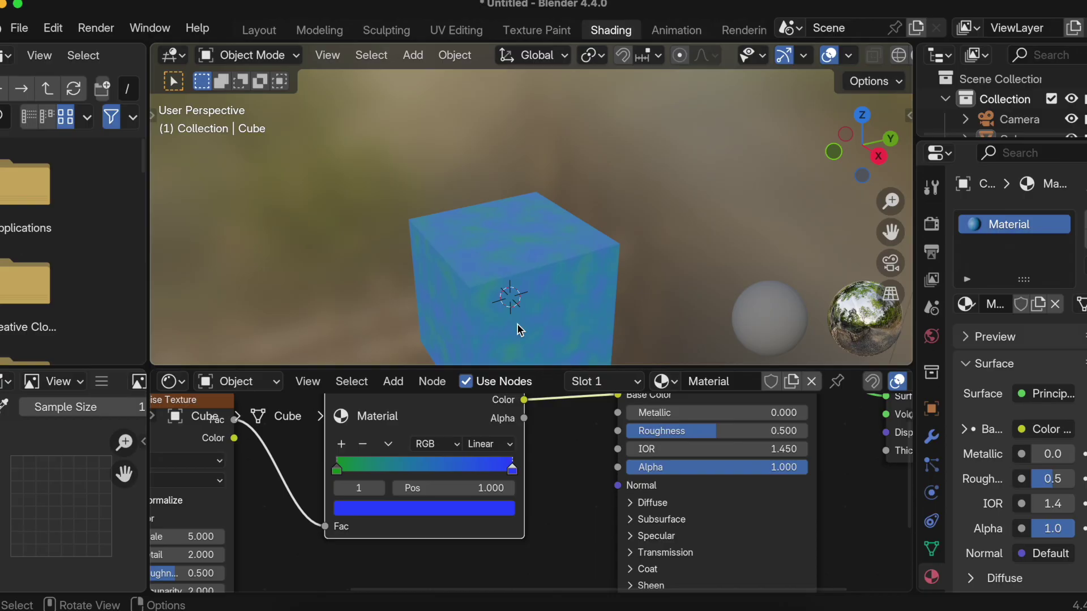
Export the scene via File > Export > glTF 2.0 as Untitled.glb into the Desktop folder.
{"action": "left_click", "coordinate": [19, 28]}
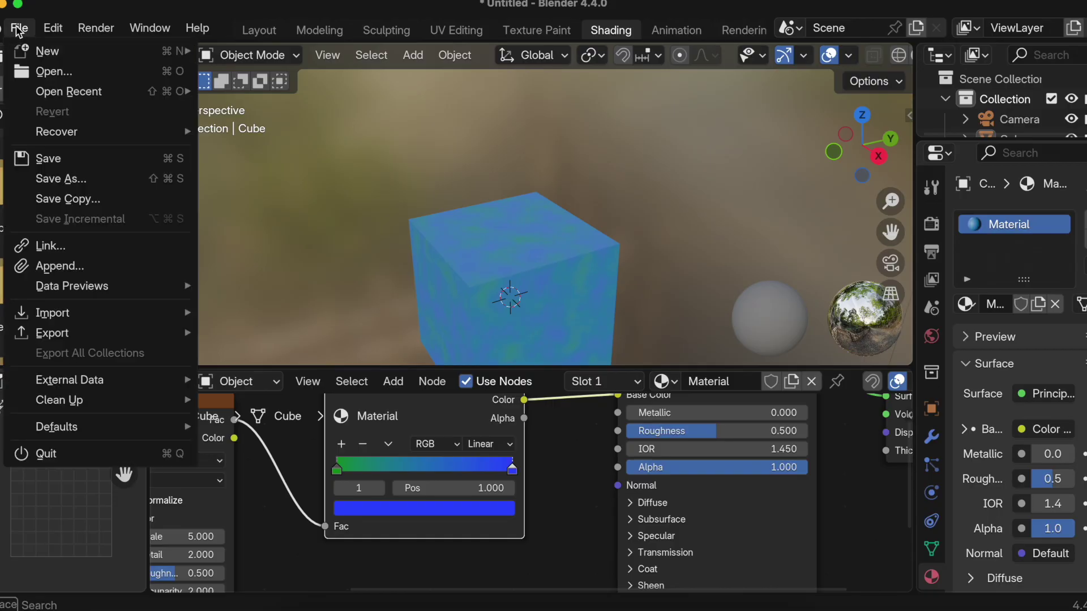
{"action": "mouse_move", "coordinate": [151, 333]}
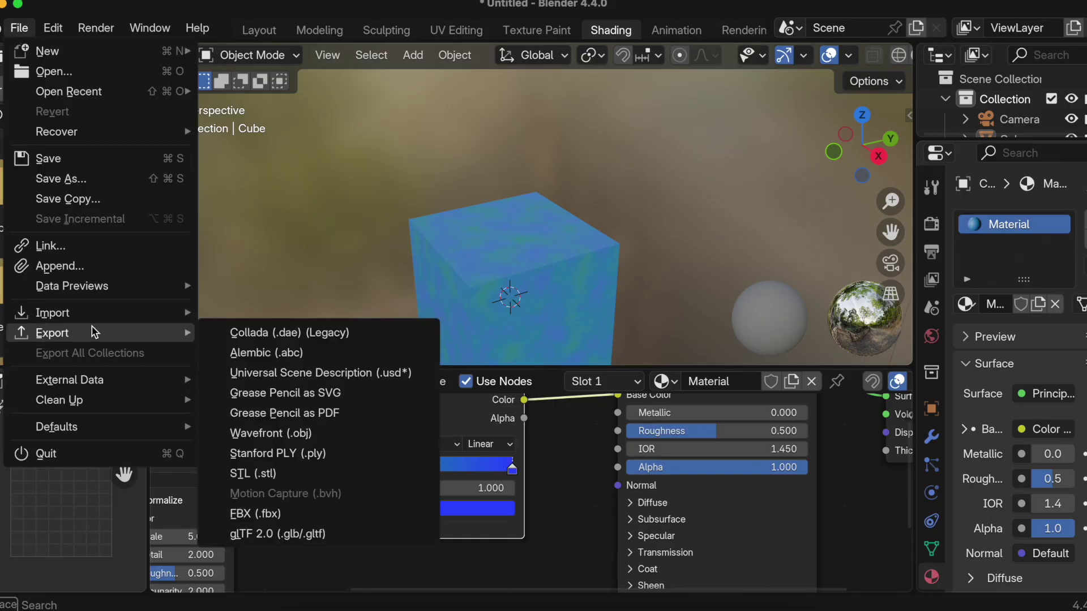
{"action": "left_click", "coordinate": [312, 535]}
{"action": "left_click", "coordinate": [210, 139]}
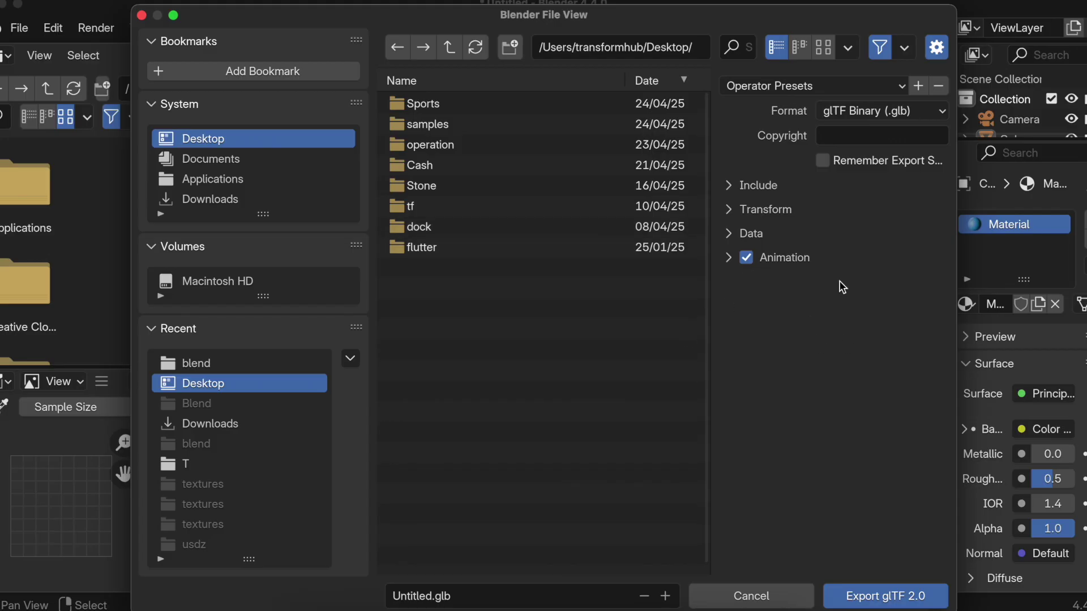
{"action": "left_click", "coordinate": [881, 600]}
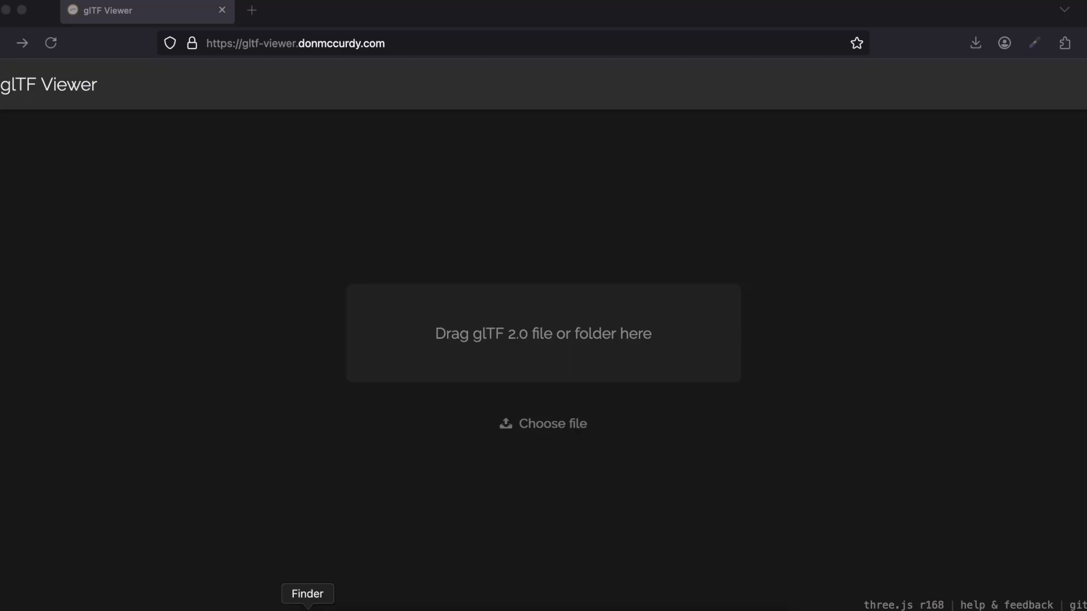
Load Untitled.glb from the Desktop into glTF Viewer, orbit the white cube, then return to Blender.
{"action": "left_click", "coordinate": [307, 608]}
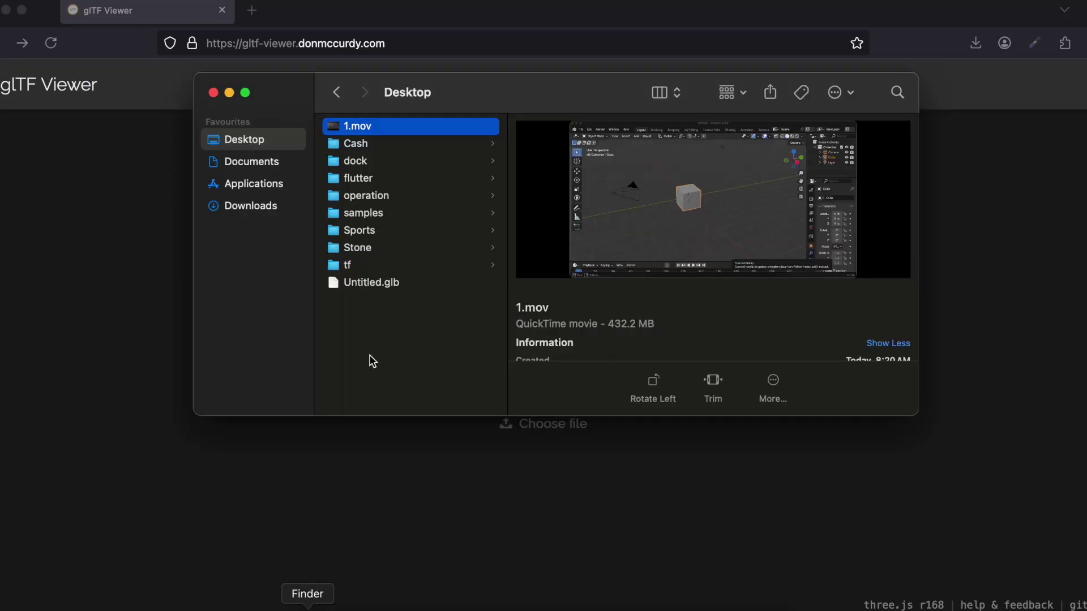
{"action": "left_click_drag", "start_coordinate": [373, 282], "coordinate": [537, 527]}
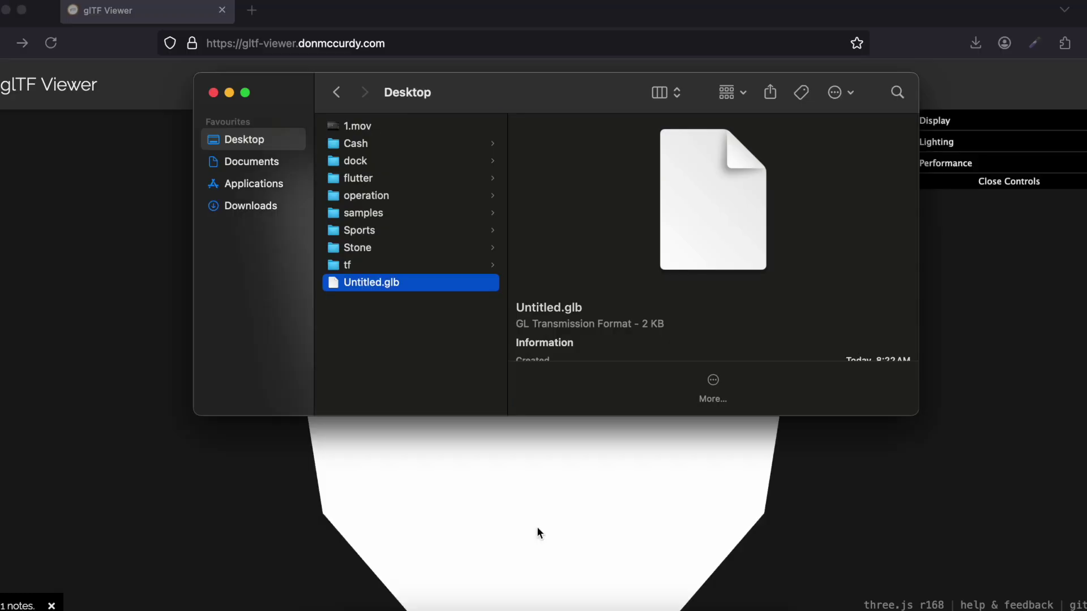
{"action": "left_click", "coordinate": [382, 491]}
{"action": "left_click_drag", "start_coordinate": [589, 346], "coordinate": [484, 393]}
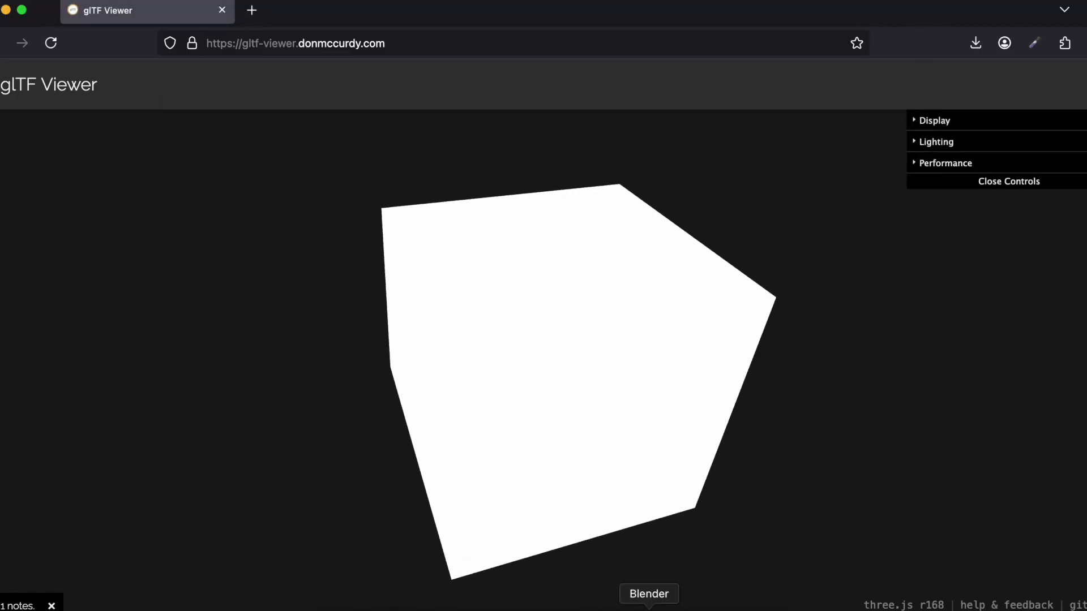
{"action": "left_click", "coordinate": [649, 607]}
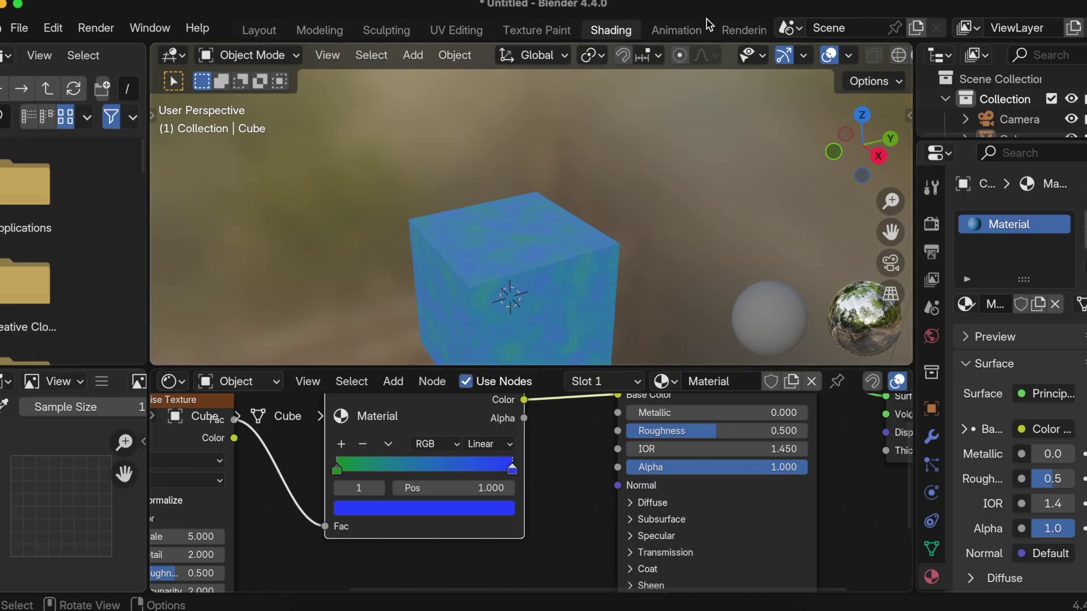
In the UV Editing workspace, unwrap the cube with Smart UV Project into square islands.
{"action": "left_click", "coordinate": [458, 31]}
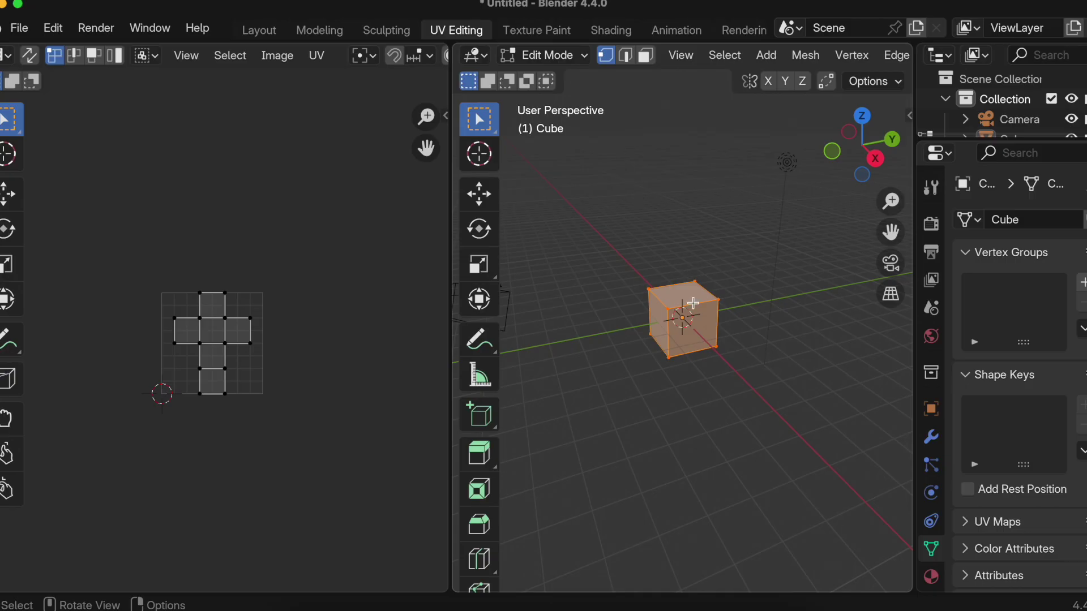
{"action": "key", "text": "u"}
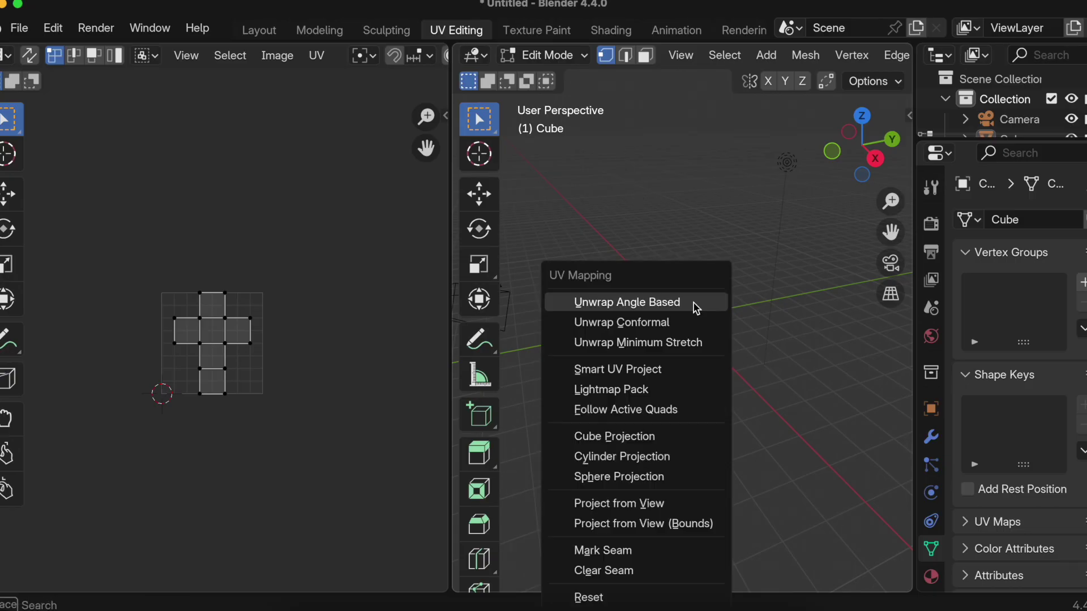
{"action": "left_click", "coordinate": [648, 375]}
{"action": "left_click", "coordinate": [626, 557]}
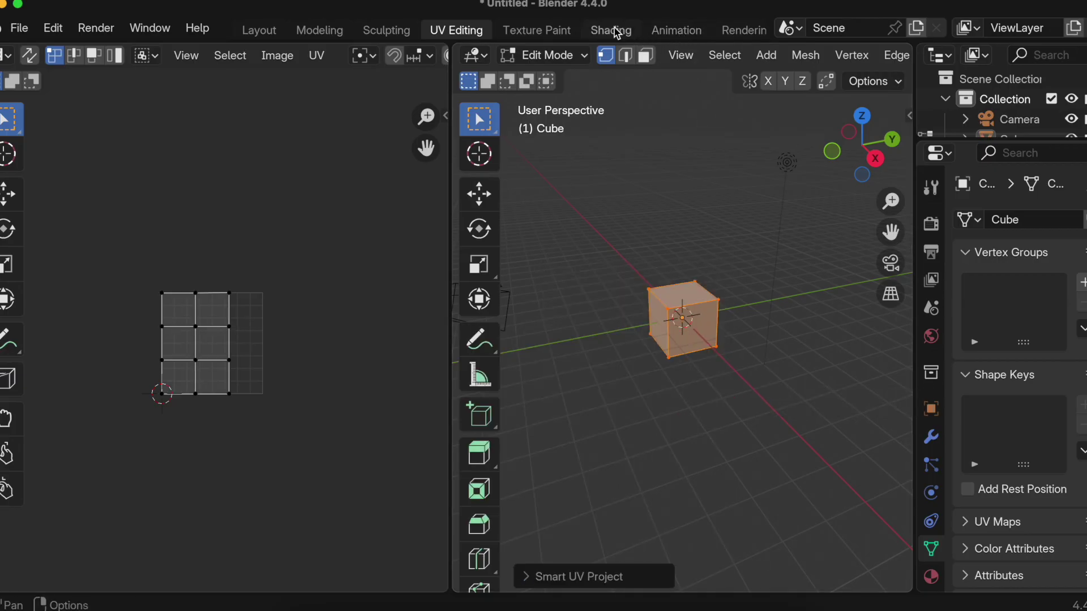
In the Shading workspace, split the 3D view into stacked viewports and extend the lower one downward.
{"action": "left_click", "coordinate": [612, 30]}
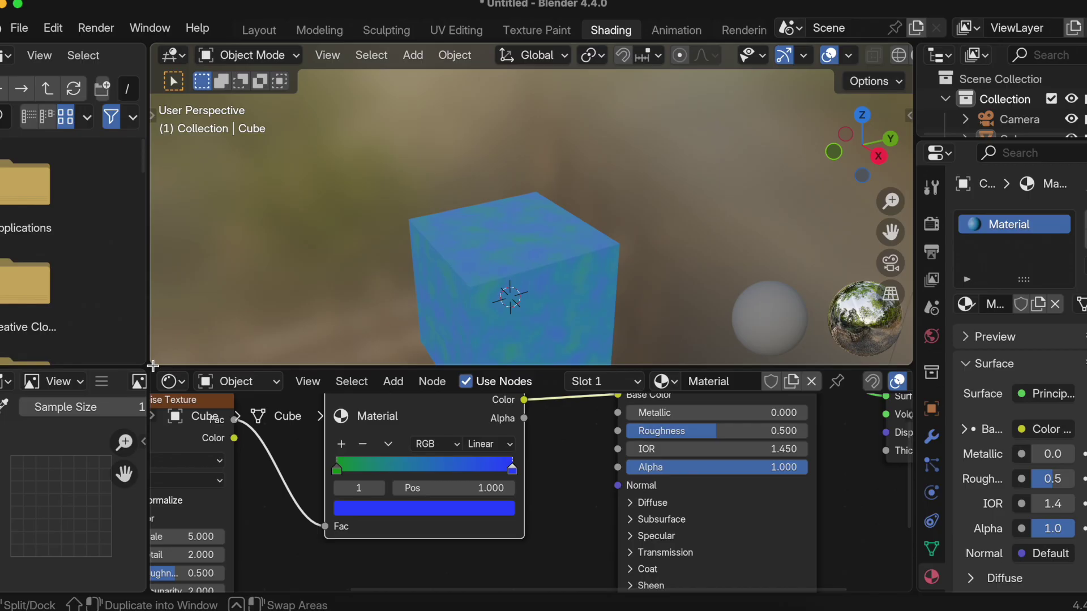
{"action": "left_click_drag", "start_coordinate": [153, 365], "coordinate": [166, 207]}
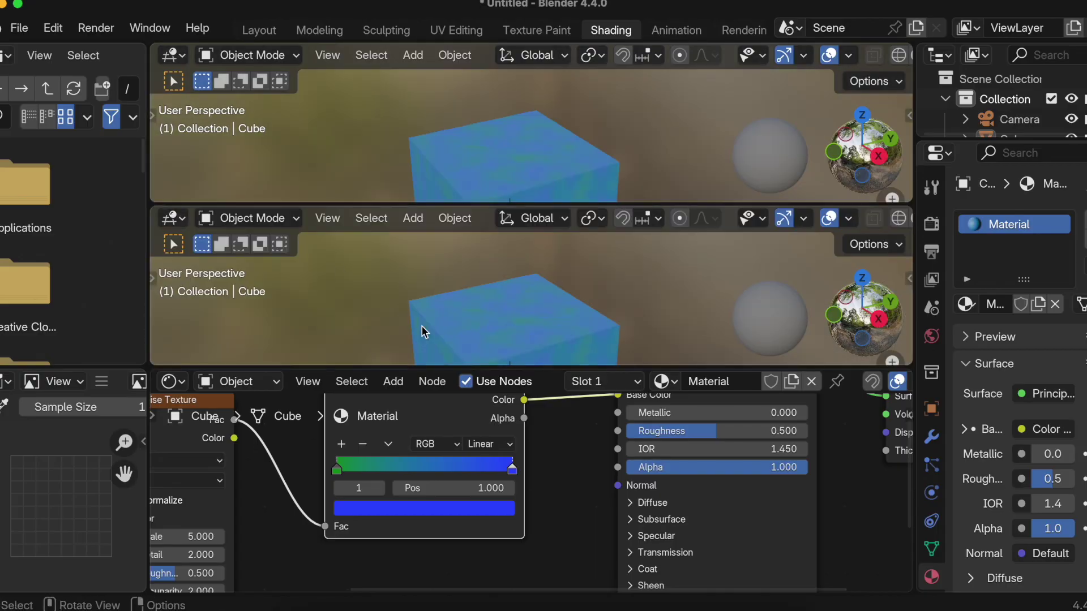
{"action": "left_click_drag", "start_coordinate": [537, 369], "coordinate": [531, 530]}
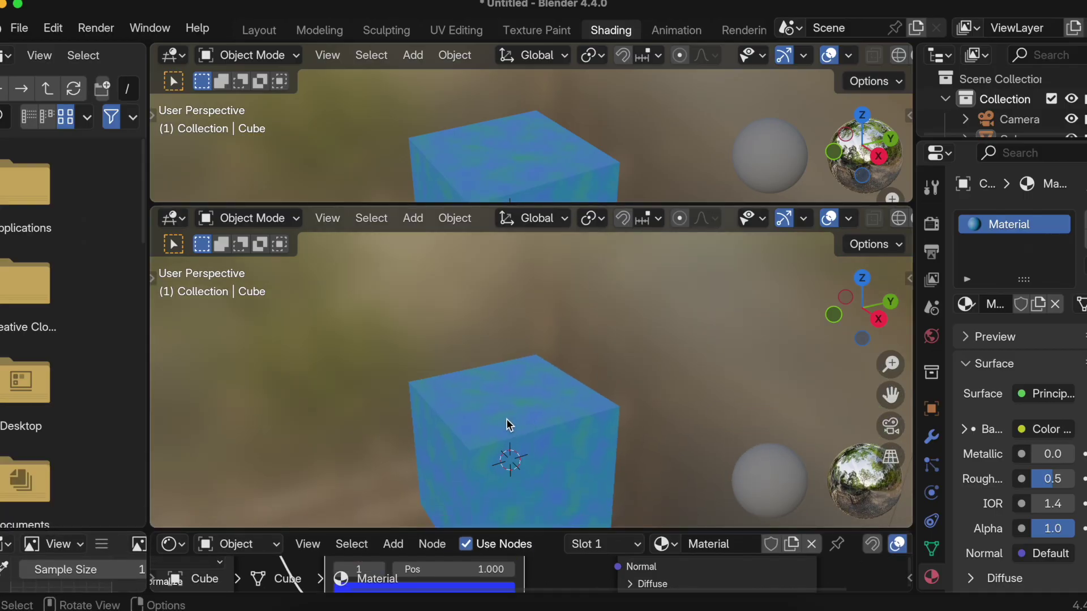
Turn the lower area into an Image Editor with a new black 1024×1024 image named Untitled.
{"action": "left_click", "coordinate": [176, 218]}
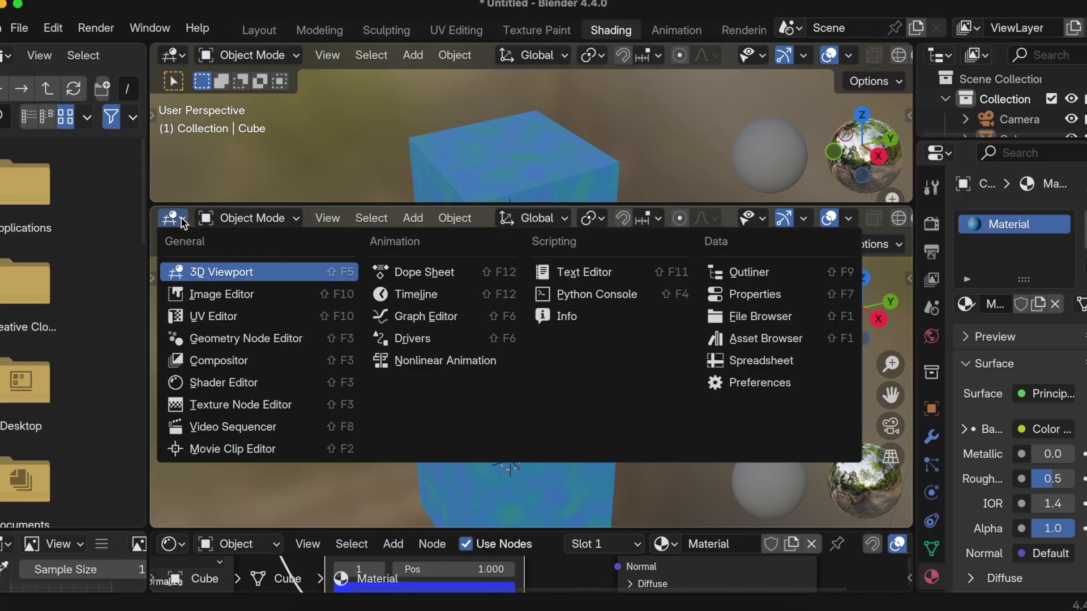
{"action": "left_click", "coordinate": [209, 293]}
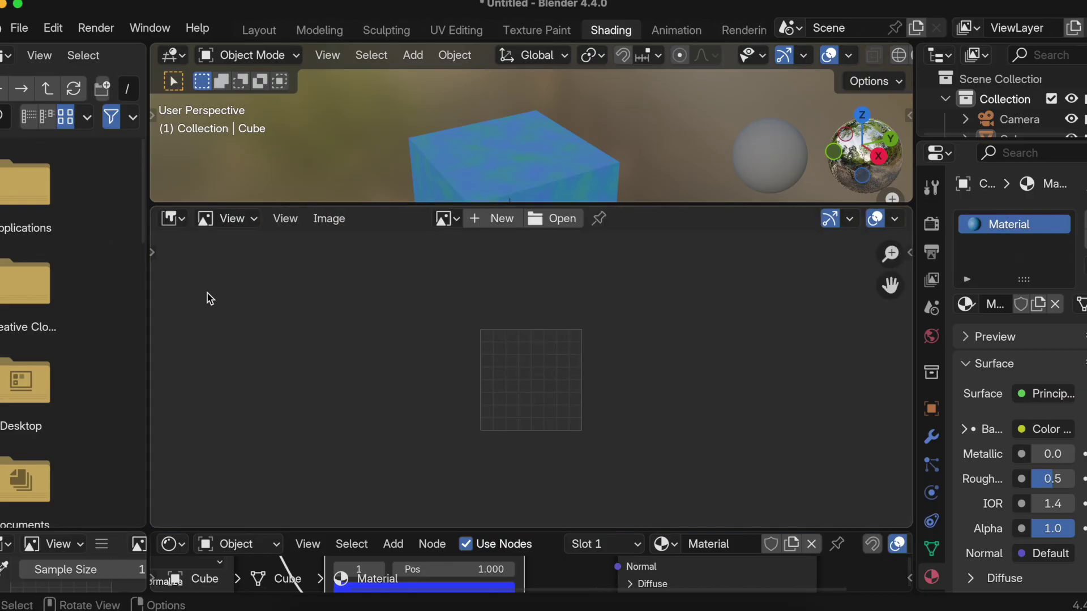
{"action": "left_click", "coordinate": [493, 218]}
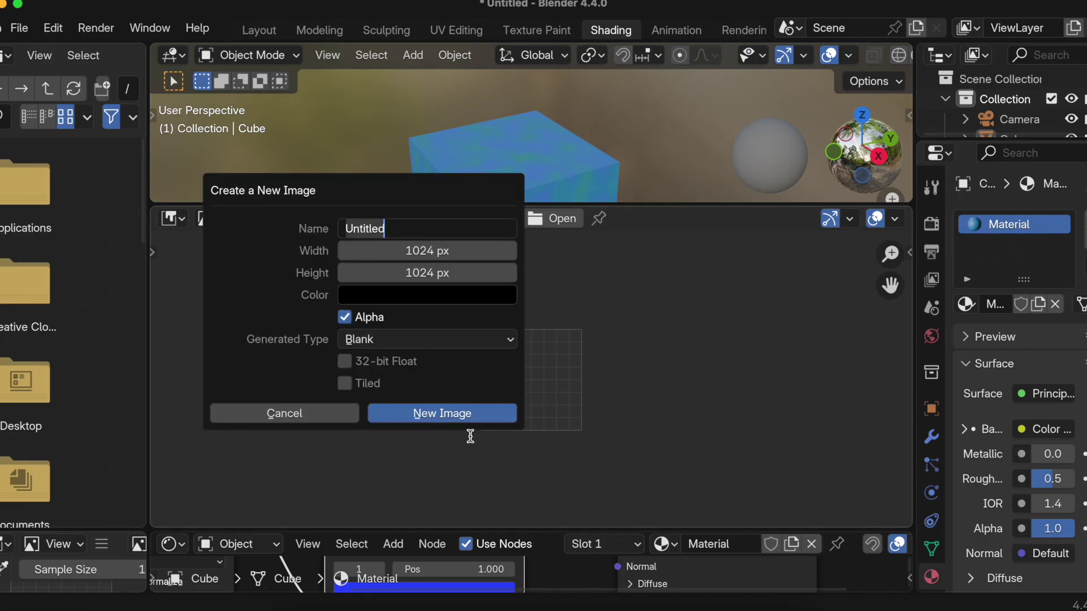
{"action": "left_click", "coordinate": [444, 413]}
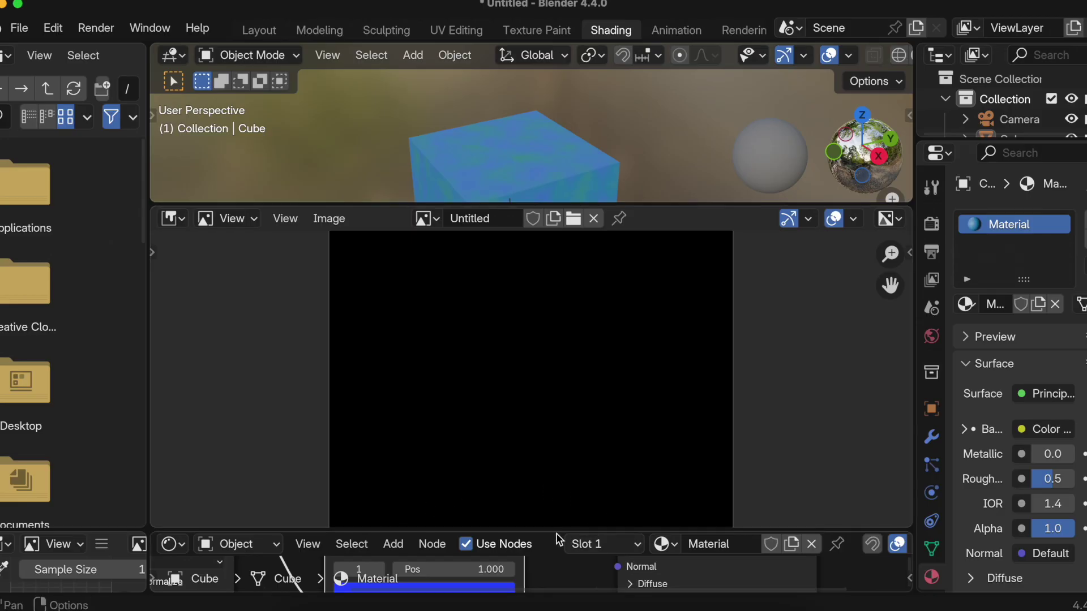
Enlarge the Shader Editor upward to bring the material nodes back into view.
{"action": "left_click_drag", "start_coordinate": [555, 530], "coordinate": [555, 295]}
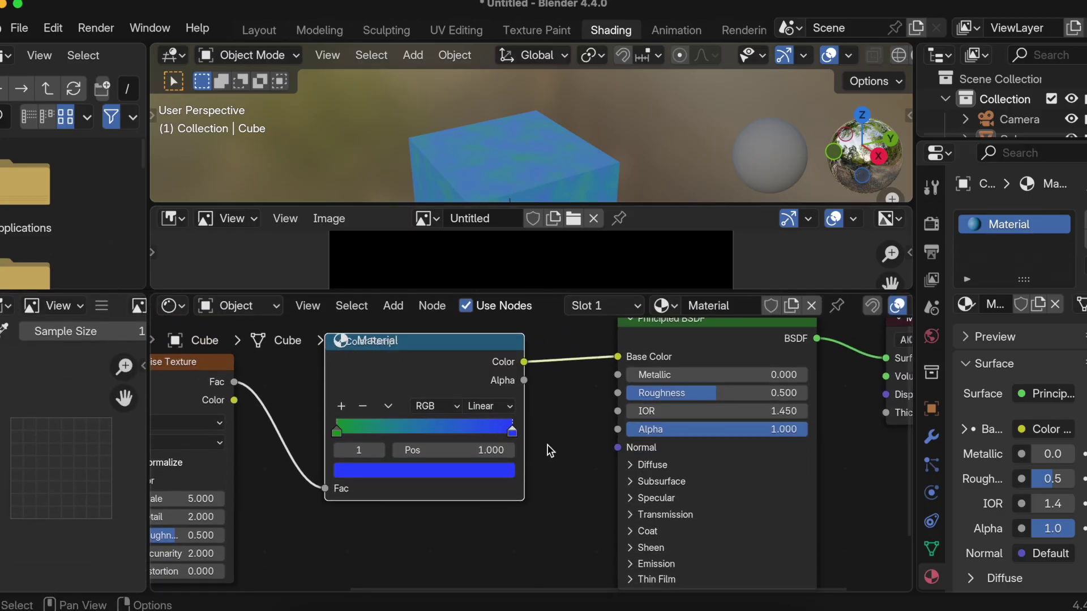
{"action": "scroll", "coordinate": [548, 450], "scroll_direction": "down", "scroll_amount": 3}
{"action": "scroll", "coordinate": [548, 450], "scroll_direction": "right", "scroll_amount": 3}
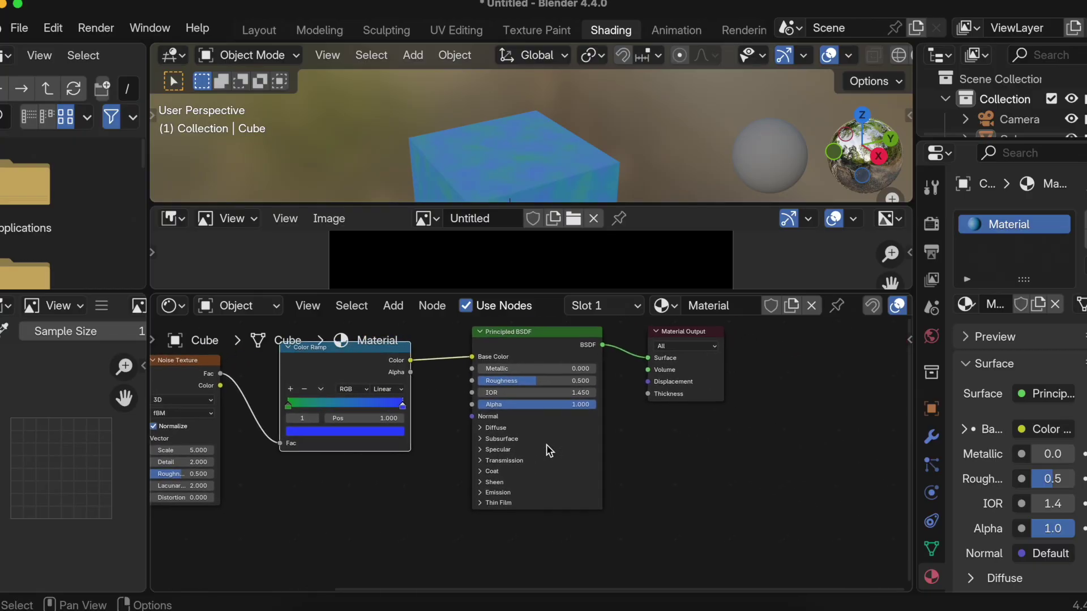
{"action": "left_click", "coordinate": [392, 306]}
Add an Image Texture node below the Color Ramp using the Untitled image, then show render settings.
{"action": "type", "text": "im"}
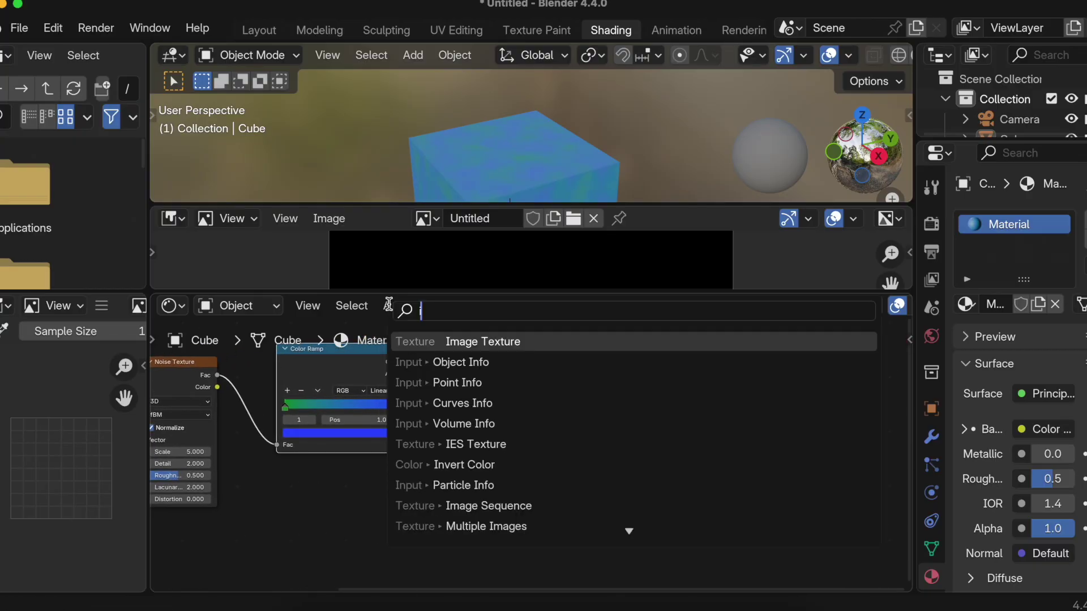
{"action": "type", "text": "age"}
{"action": "key", "text": "Return"}
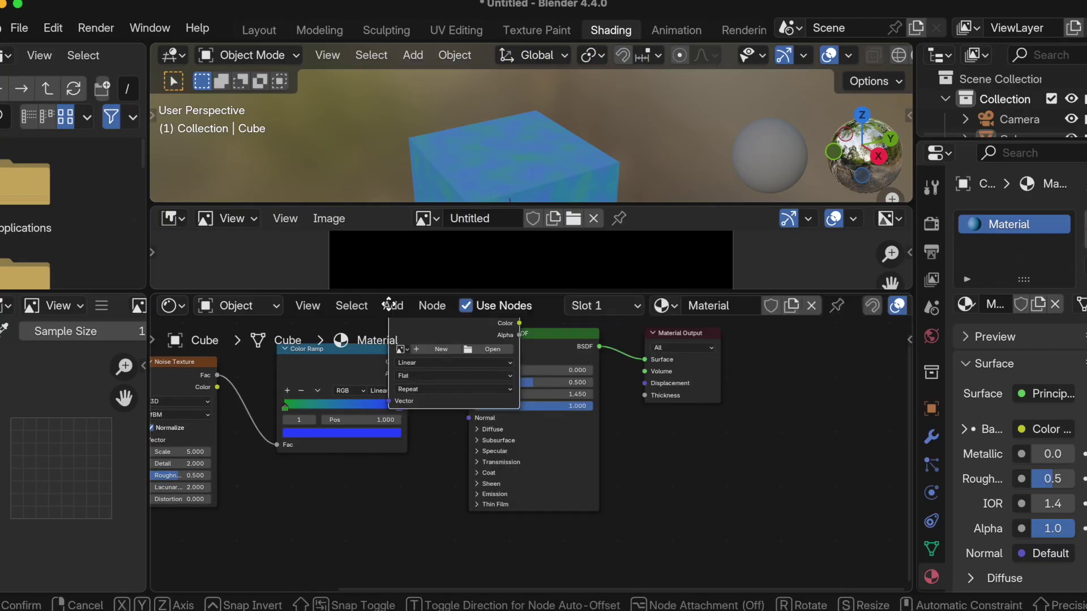
{"action": "left_click", "coordinate": [292, 489]}
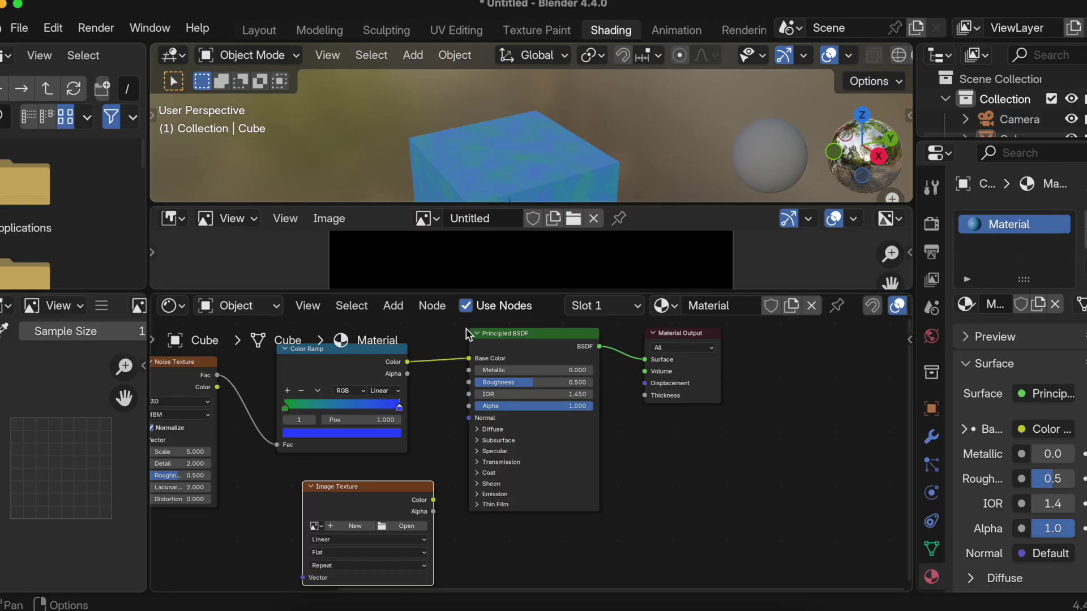
{"action": "scroll", "coordinate": [316, 531], "scroll_direction": "down", "scroll_amount": 3}
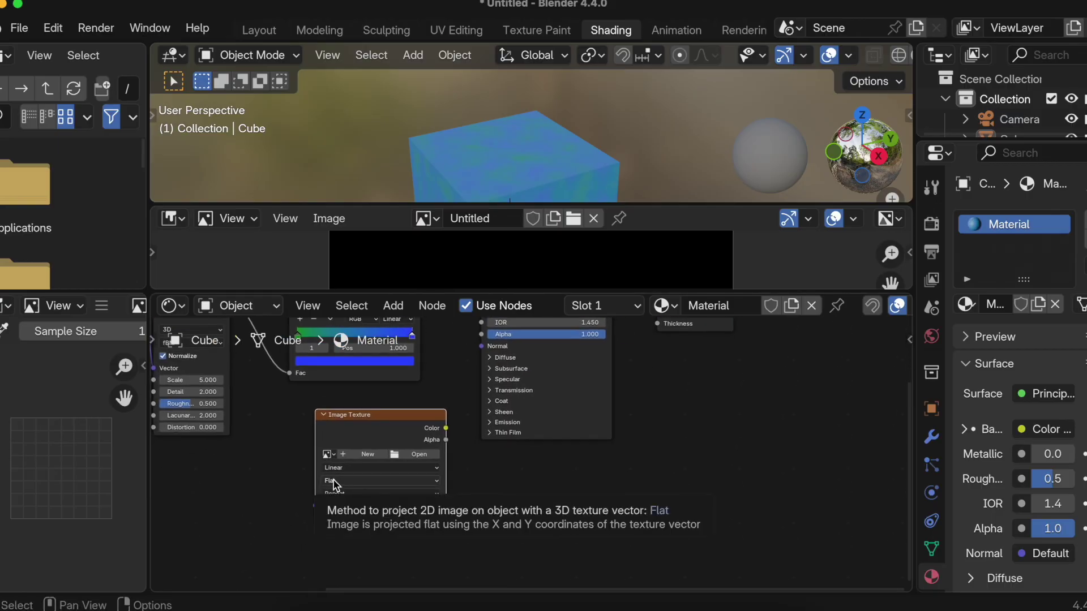
{"action": "scroll", "coordinate": [333, 479], "scroll_direction": "up", "scroll_amount": 3}
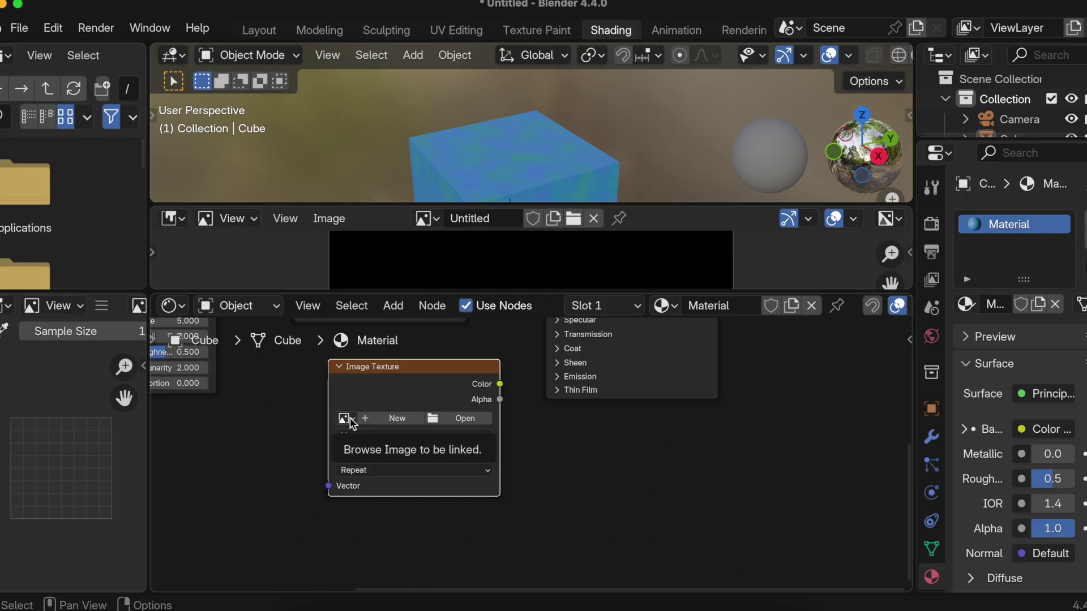
{"action": "left_click", "coordinate": [344, 418]}
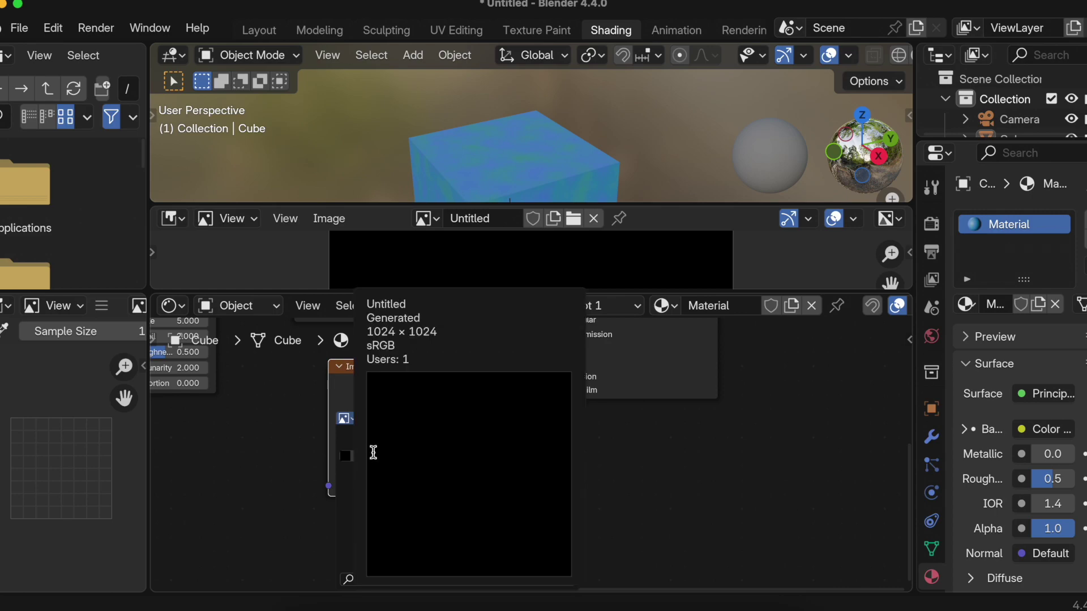
{"action": "left_click", "coordinate": [372, 457]}
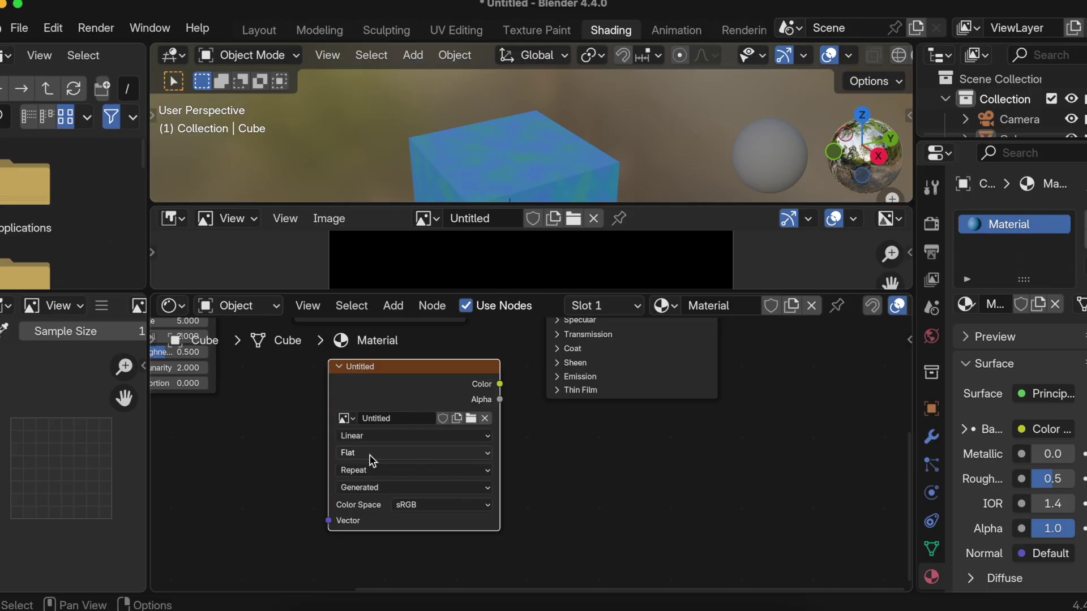
{"action": "left_click", "coordinate": [932, 225]}
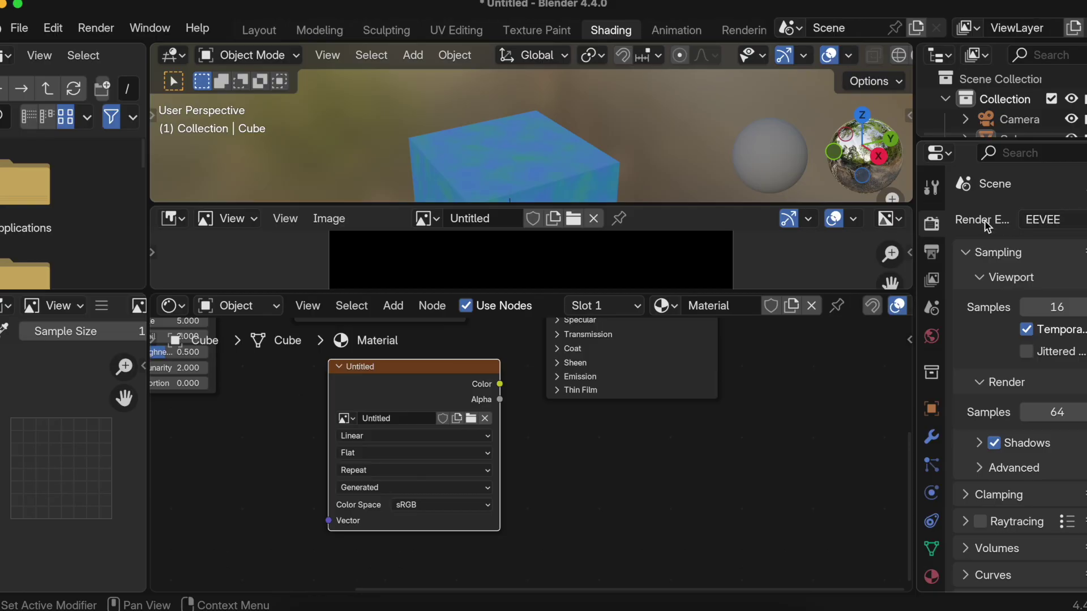
Switch the render engine from EEVEE to Cycles and expand the Bake panel.
{"action": "left_click", "coordinate": [1043, 221]}
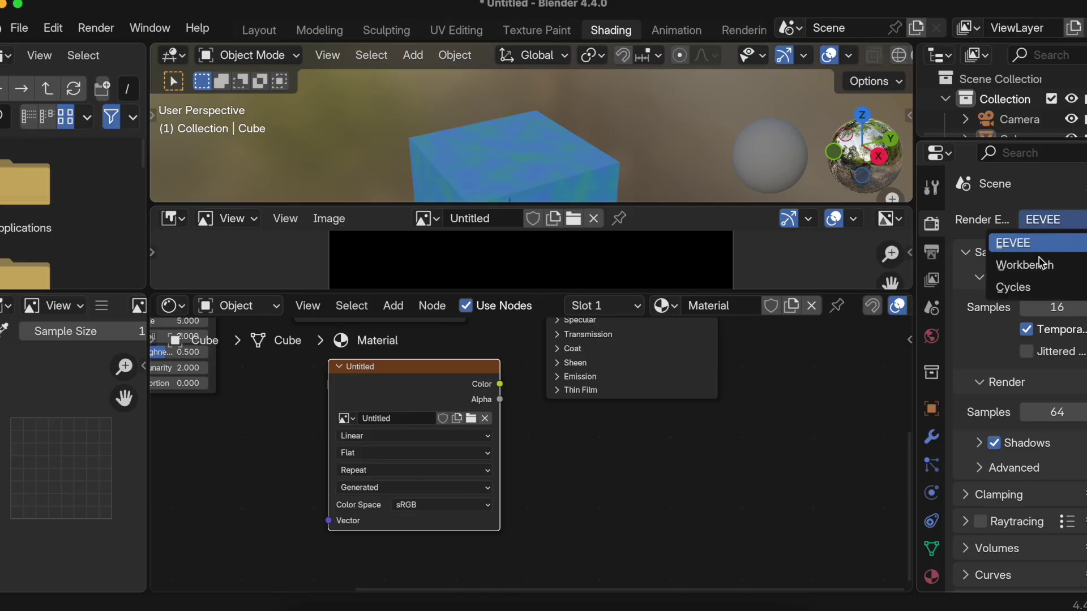
{"action": "left_click", "coordinate": [1023, 290]}
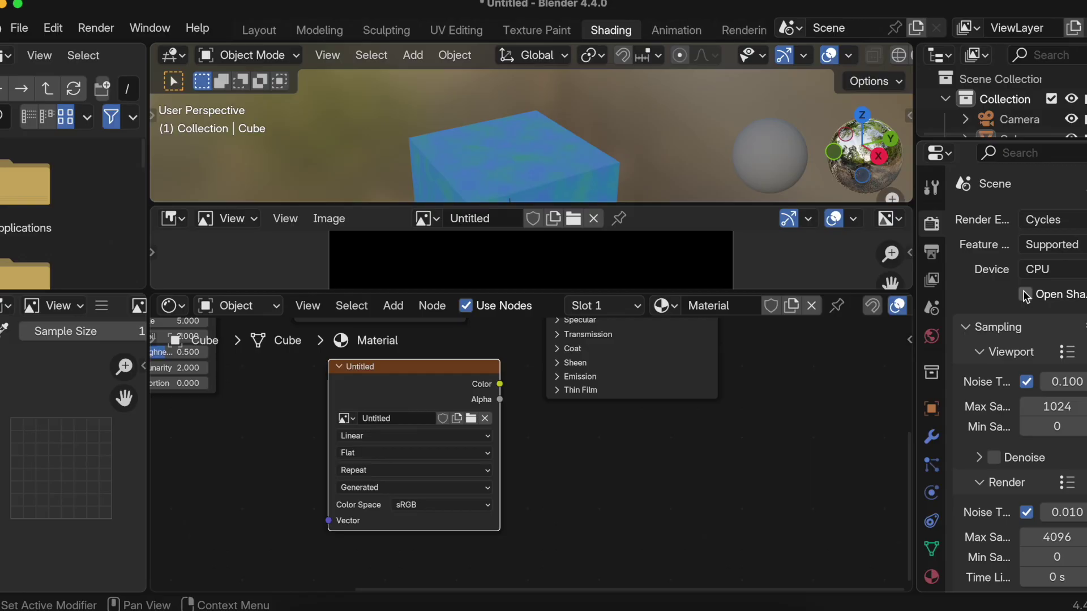
{"action": "scroll", "coordinate": [991, 430], "scroll_direction": "down", "scroll_amount": 8}
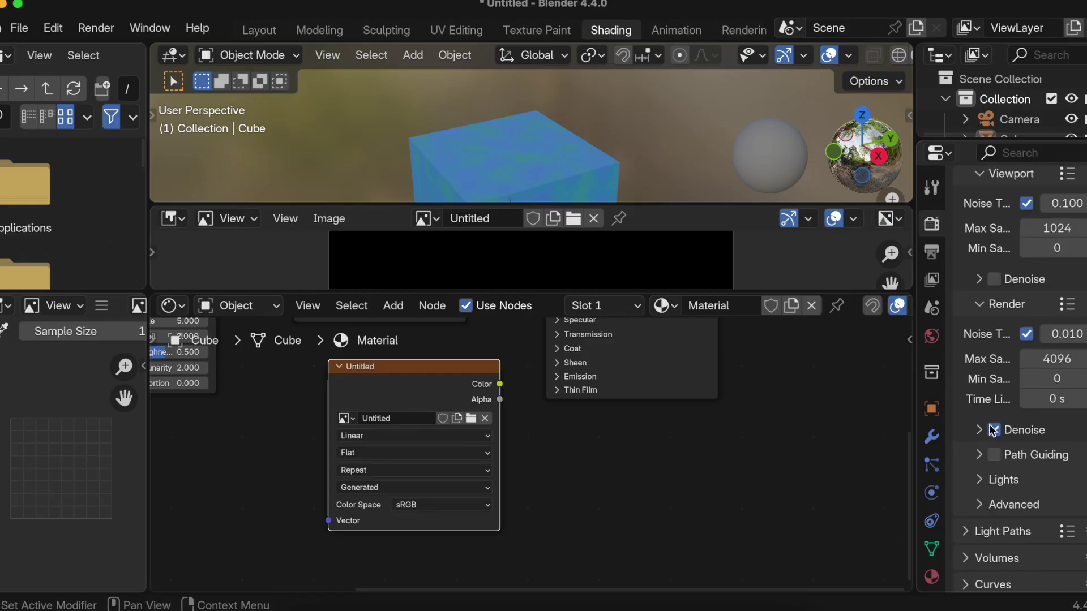
{"action": "scroll", "coordinate": [992, 430], "scroll_direction": "down", "scroll_amount": 4}
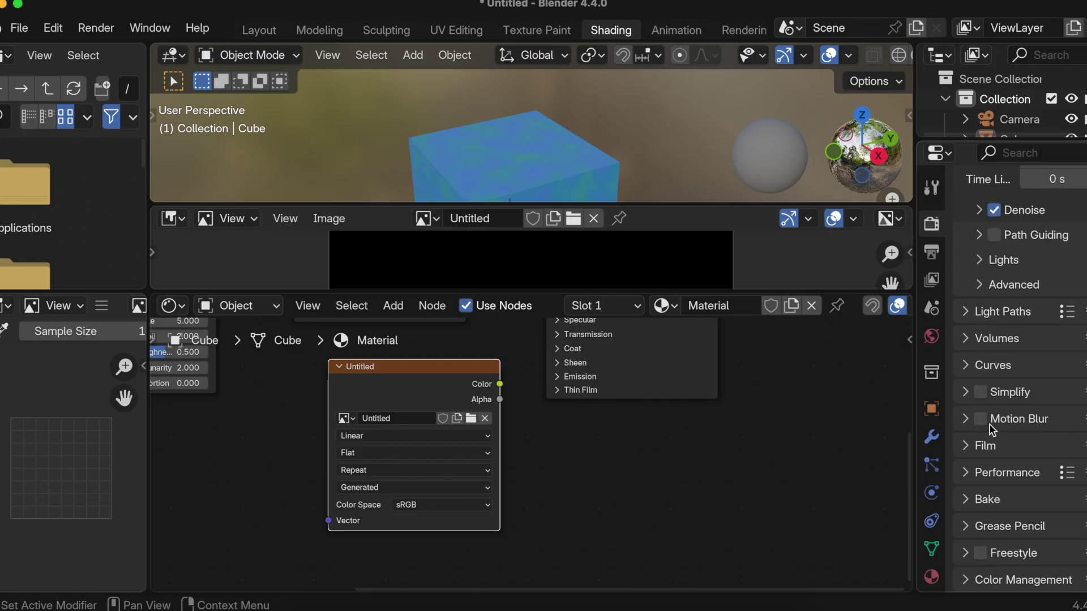
{"action": "left_click", "coordinate": [970, 500]}
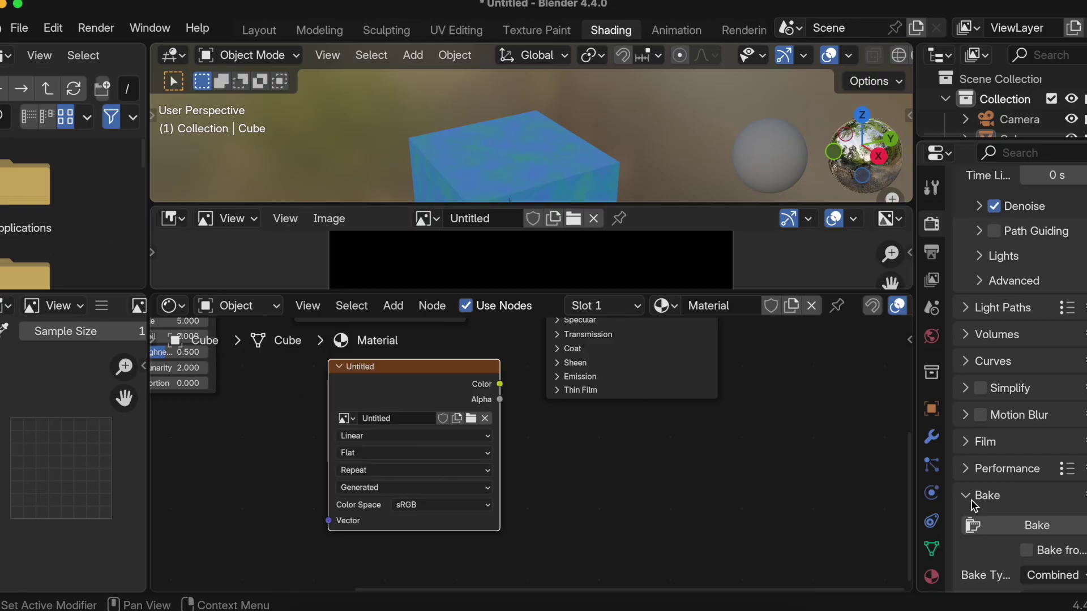
Set the bake type to Diffuse with Direct and Indirect unchecked, leaving only Color.
{"action": "scroll", "coordinate": [971, 503], "scroll_direction": "down", "scroll_amount": 5}
{"action": "left_click", "coordinate": [1046, 421]}
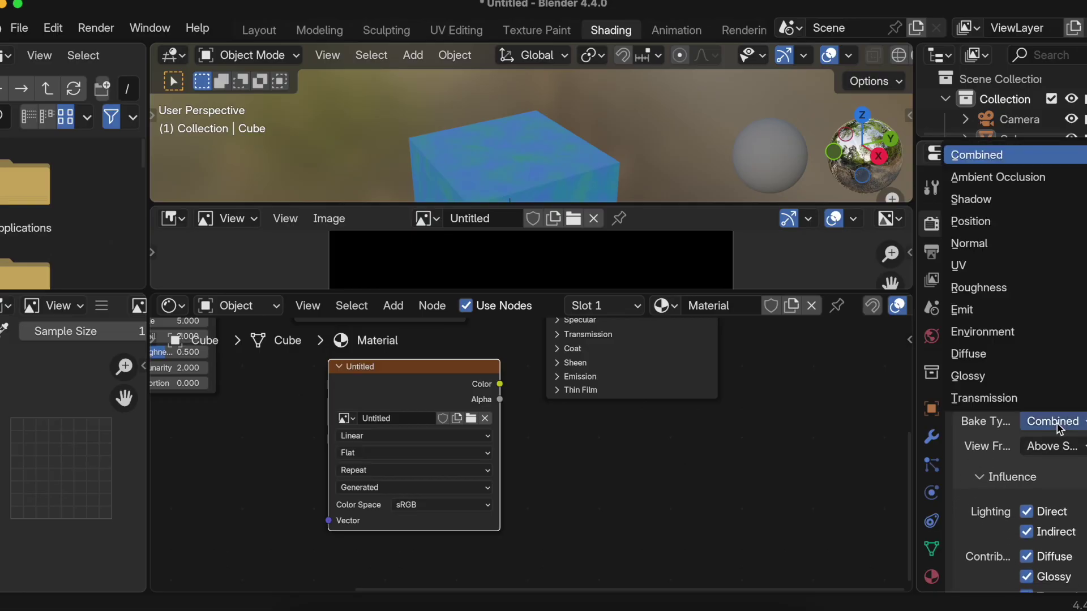
{"action": "left_click", "coordinate": [979, 355]}
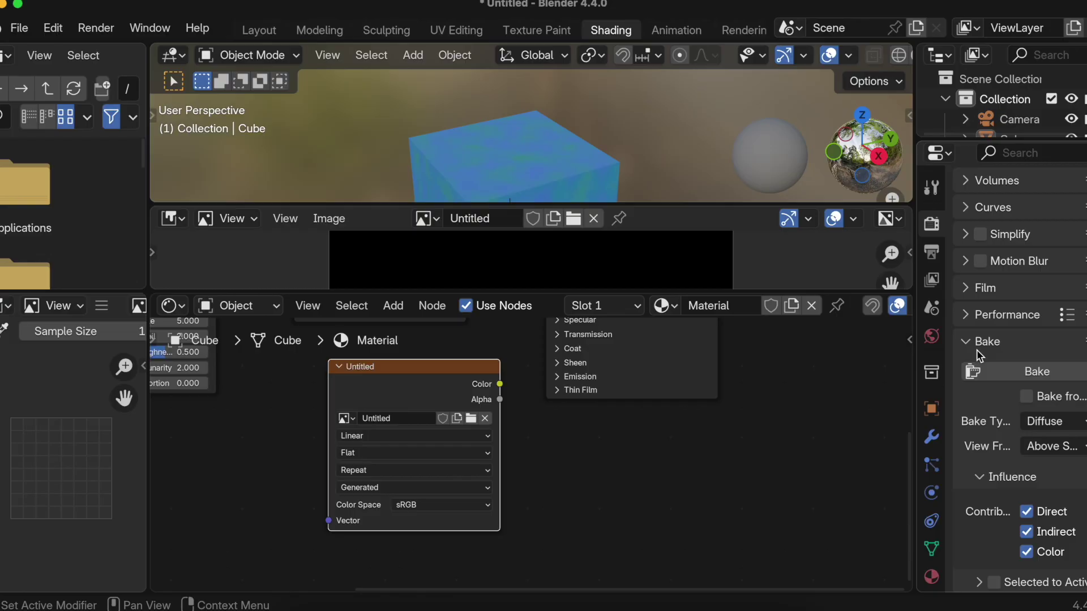
{"action": "scroll", "coordinate": [1041, 424], "scroll_direction": "down", "scroll_amount": 5}
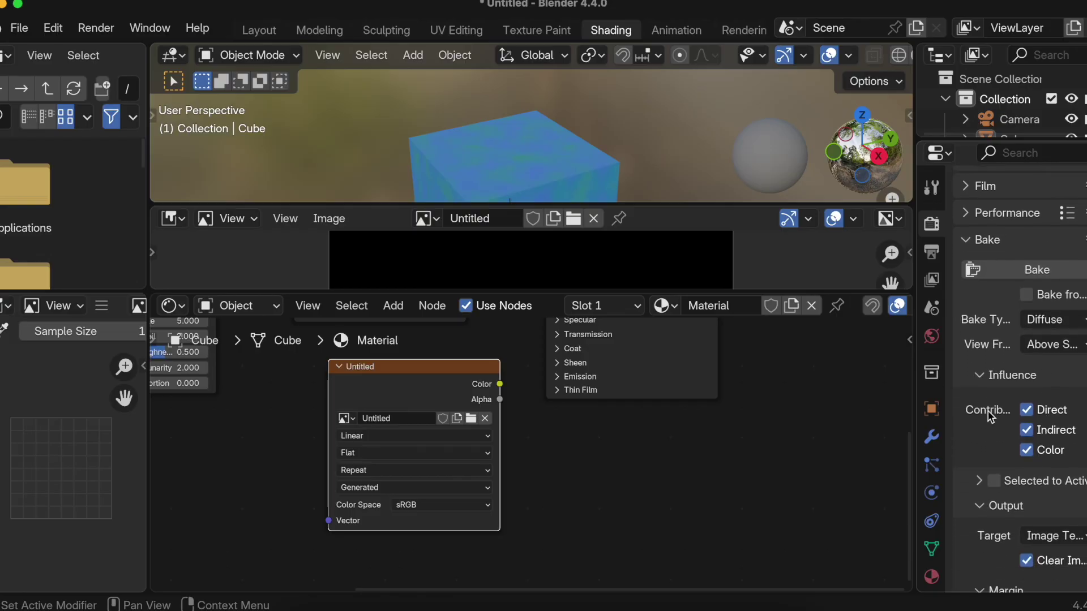
{"action": "left_click", "coordinate": [1027, 412]}
{"action": "left_click", "coordinate": [1026, 435]}
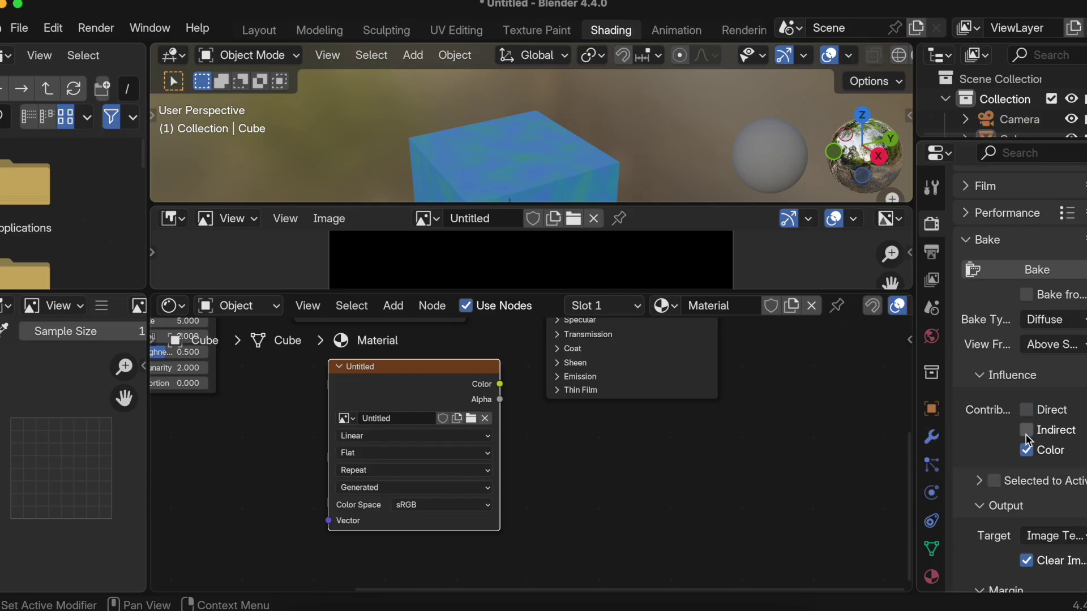
Attempt the bake, then select the cube in the viewport so it can be baked.
{"action": "left_click", "coordinate": [1021, 272]}
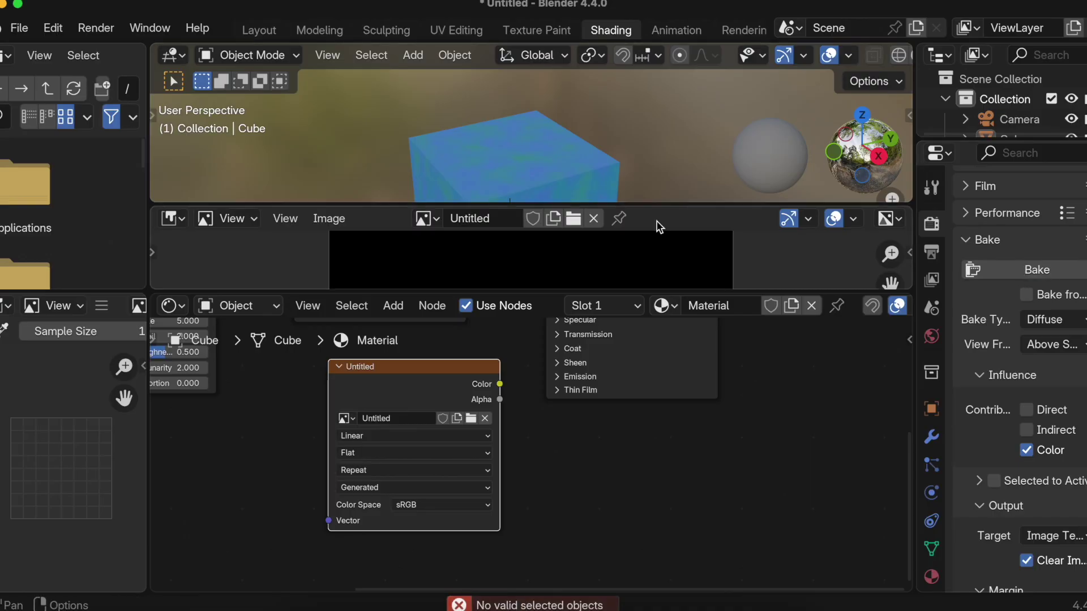
{"action": "scroll", "coordinate": [577, 359], "scroll_direction": "up", "scroll_amount": 5}
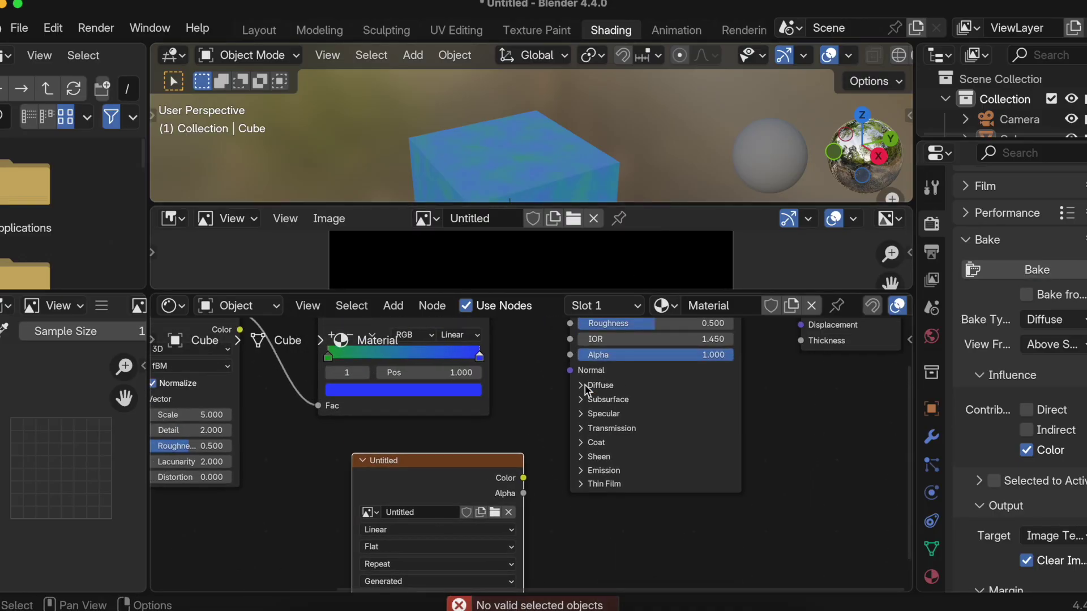
{"action": "scroll", "coordinate": [535, 475], "scroll_direction": "up", "scroll_amount": 3}
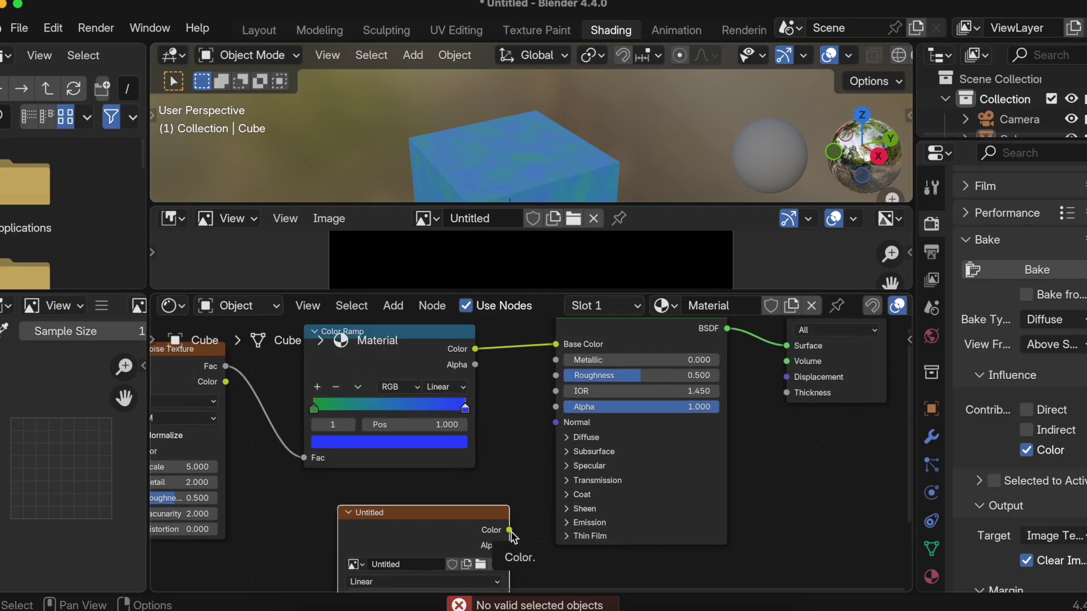
{"action": "left_click_drag", "start_coordinate": [511, 535], "coordinate": [520, 468]}
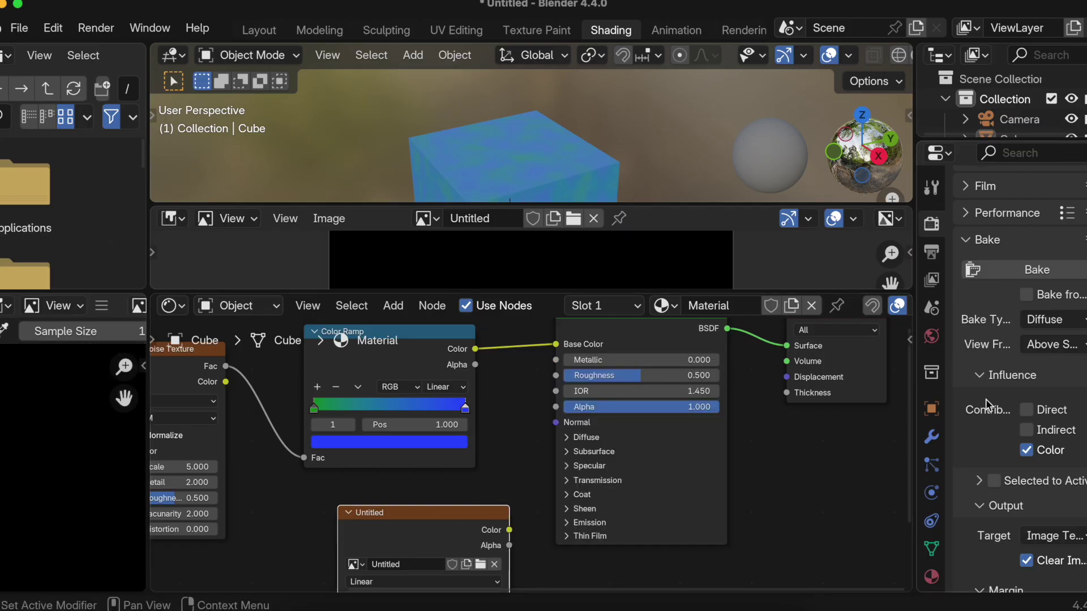
{"action": "scroll", "coordinate": [1011, 421], "scroll_direction": "down", "scroll_amount": 1}
{"action": "left_click", "coordinate": [1010, 273]}
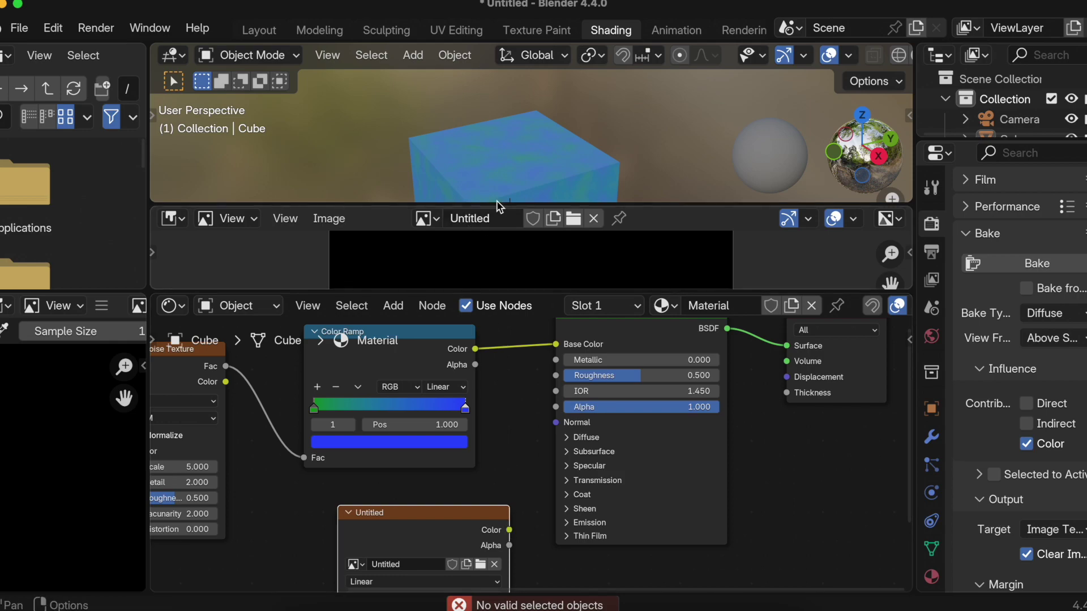
{"action": "left_click", "coordinate": [508, 169]}
Bake the cube's blue-green noise material into the Untitled image and wait for completion.
{"action": "left_click", "coordinate": [1008, 260]}
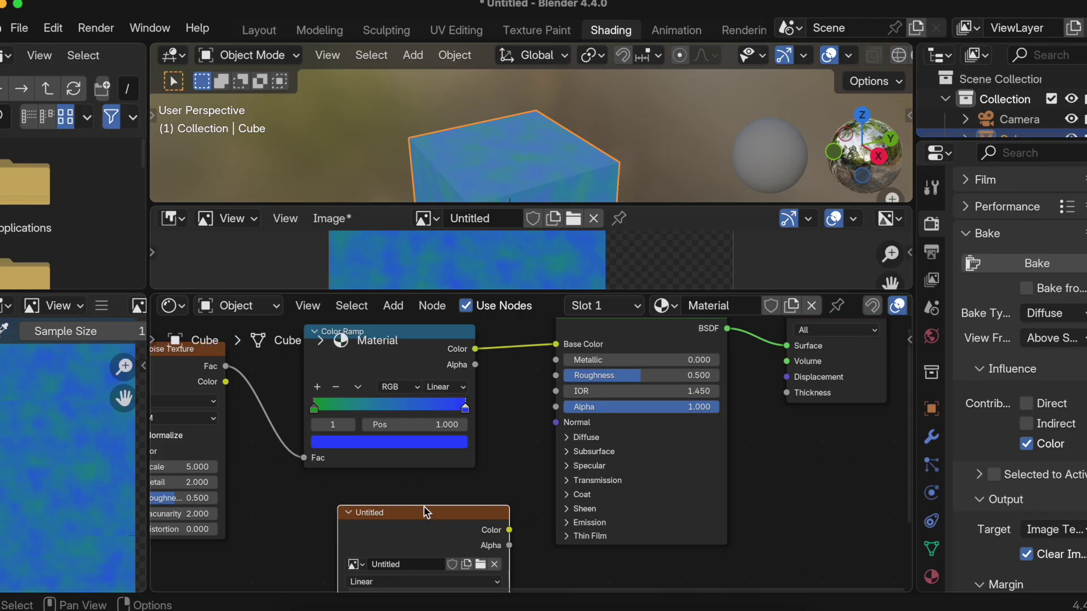
{"action": "scroll", "coordinate": [429, 516], "scroll_direction": "down", "scroll_amount": 3}
{"action": "scroll", "coordinate": [500, 495], "scroll_direction": "up", "scroll_amount": 2}
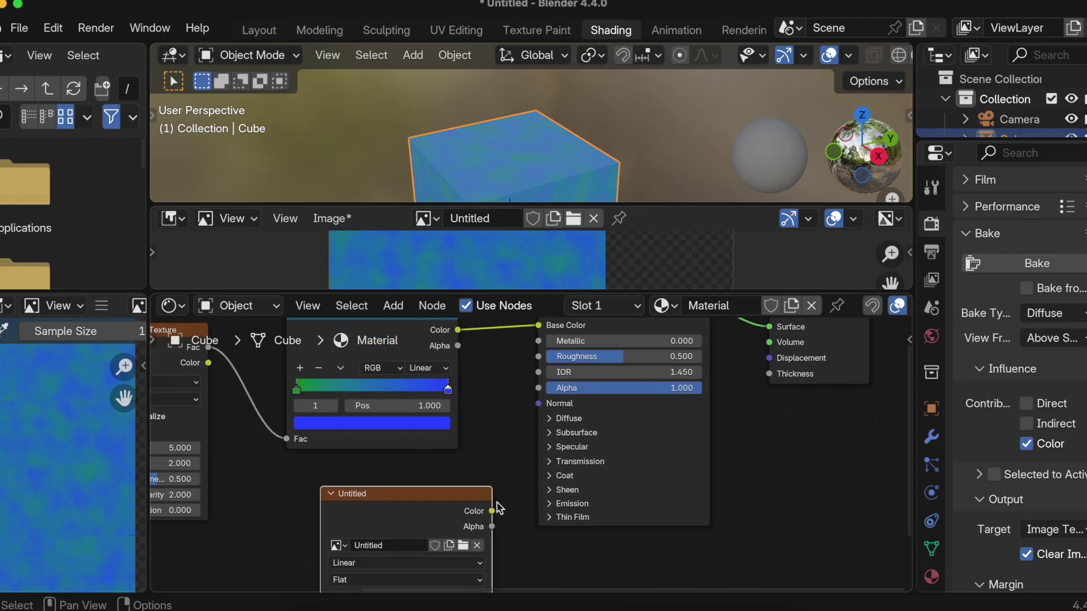
Connect the baked Untitled image's Color output to the Principled BSDF Base Color.
{"action": "left_click_drag", "start_coordinate": [492, 510], "coordinate": [540, 544]}
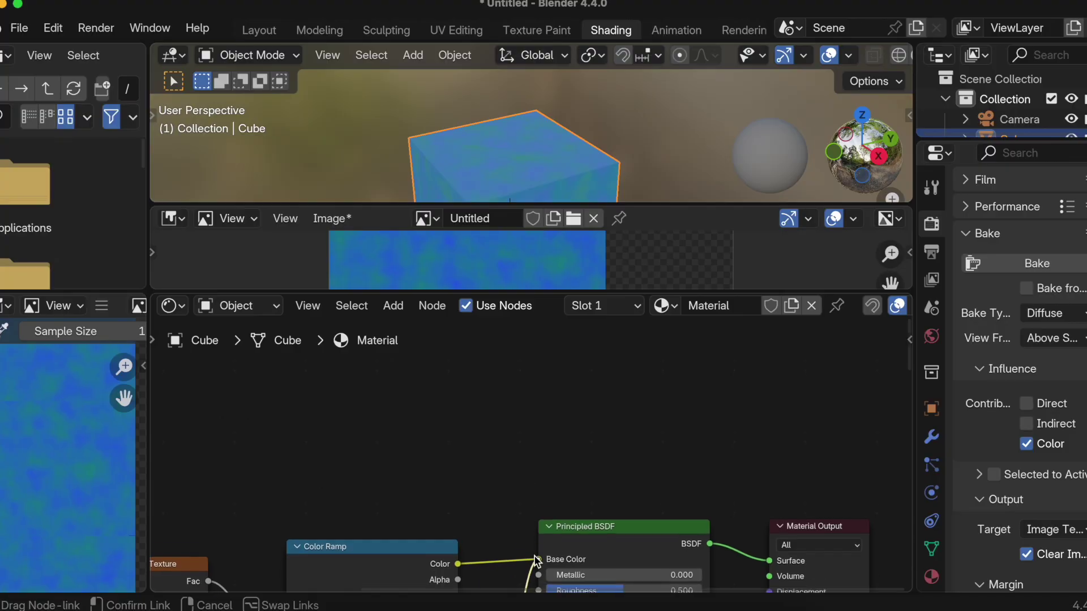
{"action": "scroll", "coordinate": [526, 561], "scroll_direction": "down", "scroll_amount": 5}
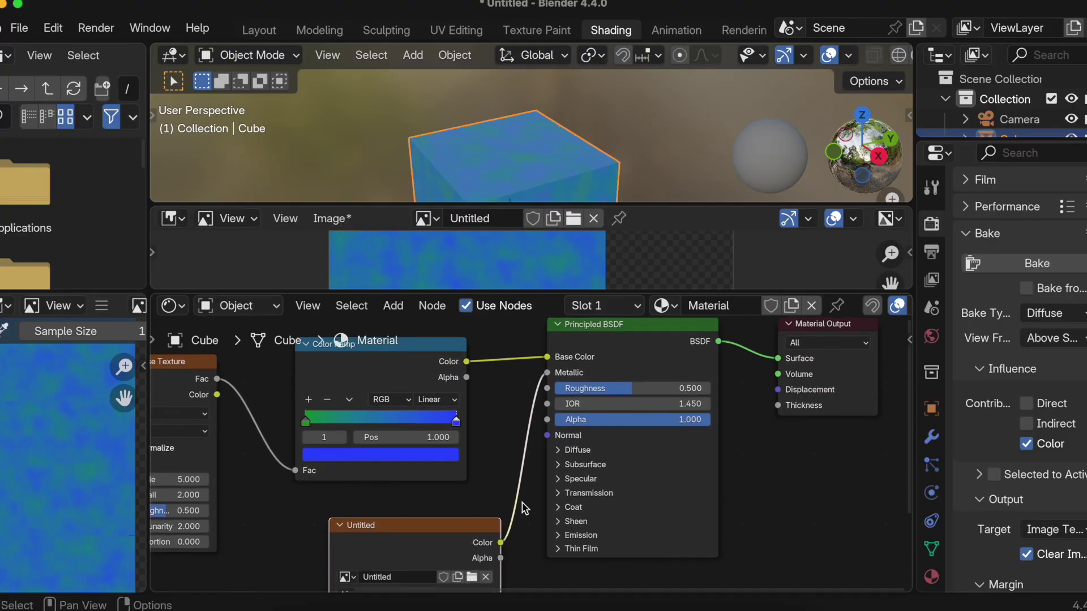
{"action": "left_click_drag", "start_coordinate": [495, 563], "coordinate": [538, 376]}
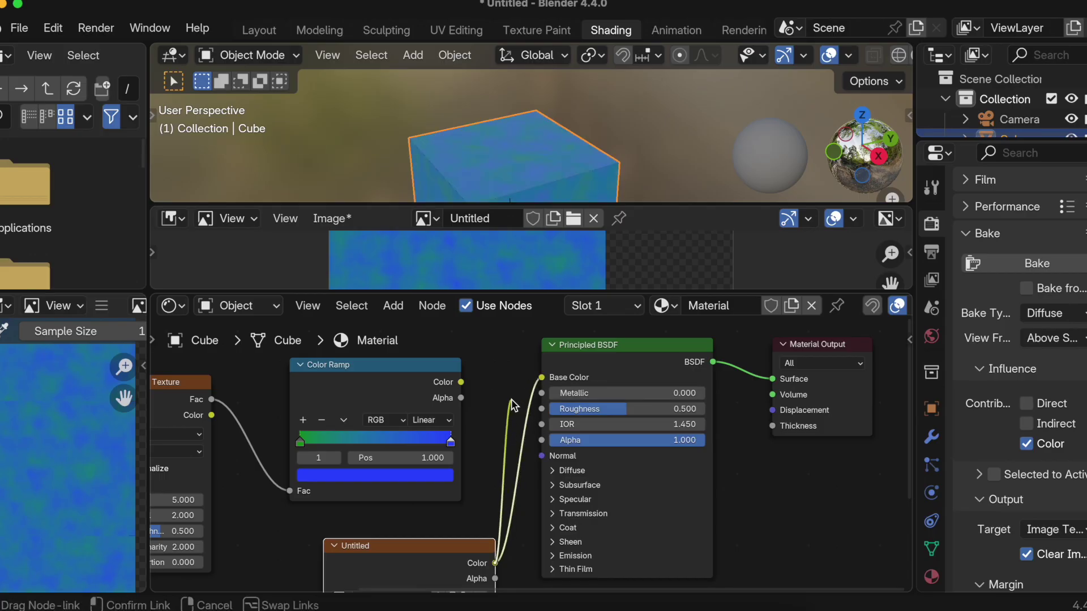
{"action": "scroll", "coordinate": [513, 404], "scroll_direction": "down", "scroll_amount": 2}
{"action": "scroll", "coordinate": [513, 405], "scroll_direction": "up", "scroll_amount": 3}
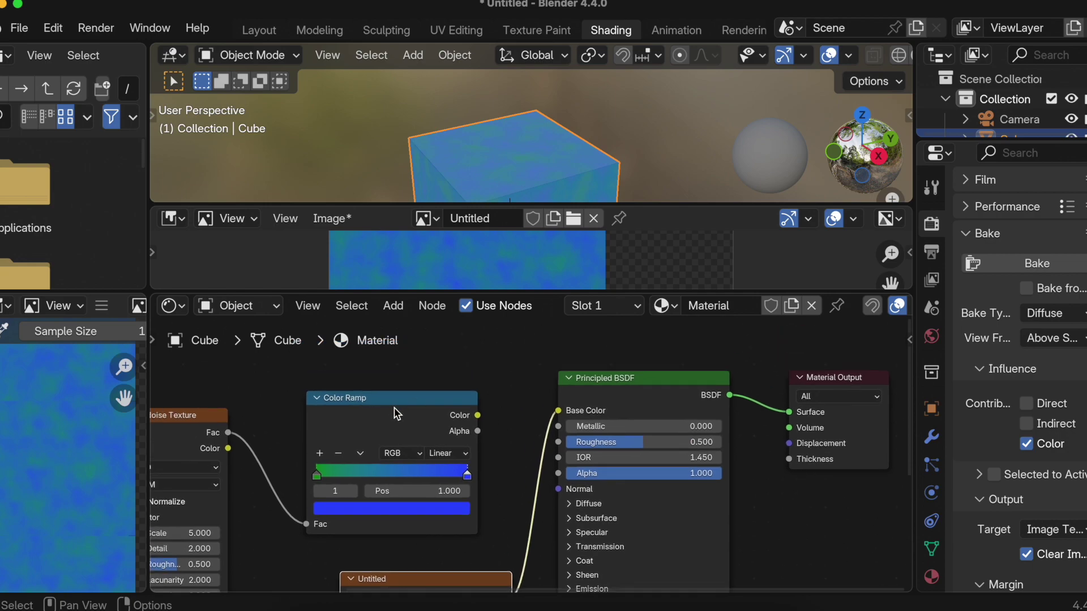
Export the scene in glTF 2.0 format as Untitled.glb.
{"action": "left_click", "coordinate": [19, 28]}
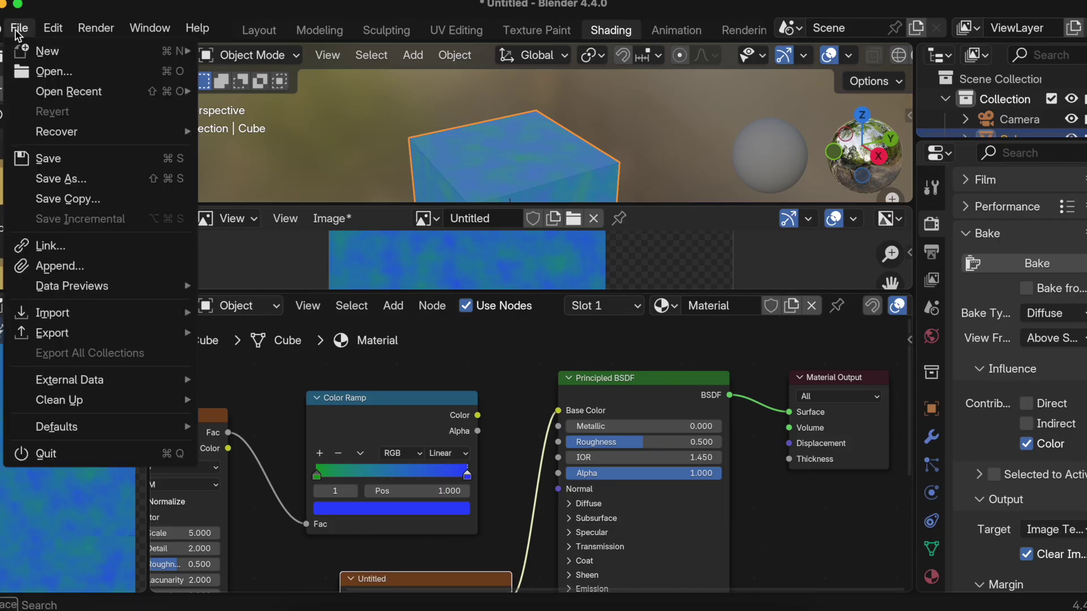
{"action": "mouse_move", "coordinate": [85, 333]}
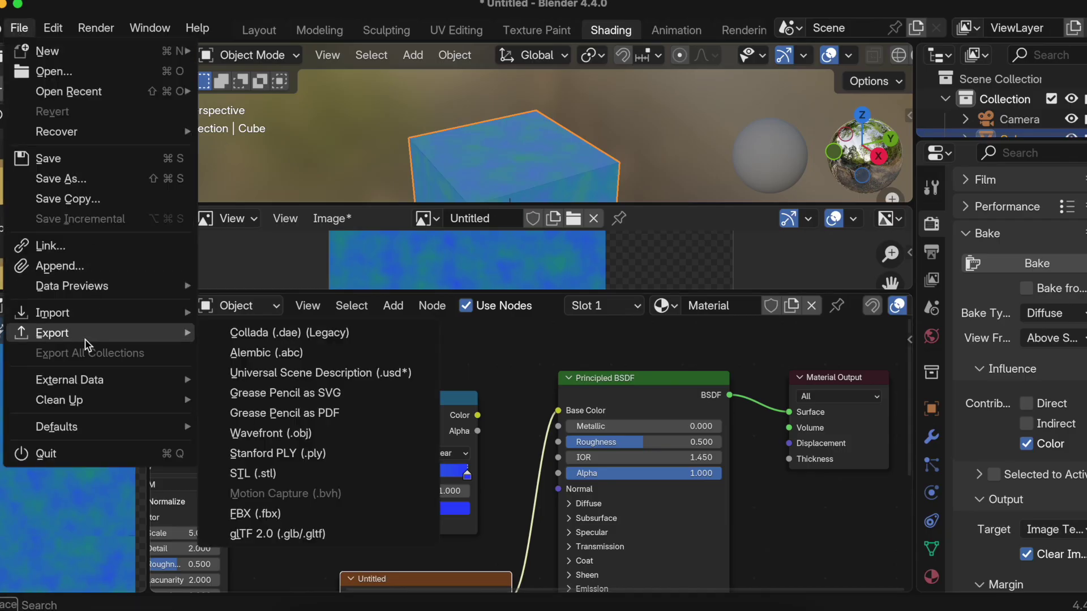
{"action": "left_click", "coordinate": [287, 534]}
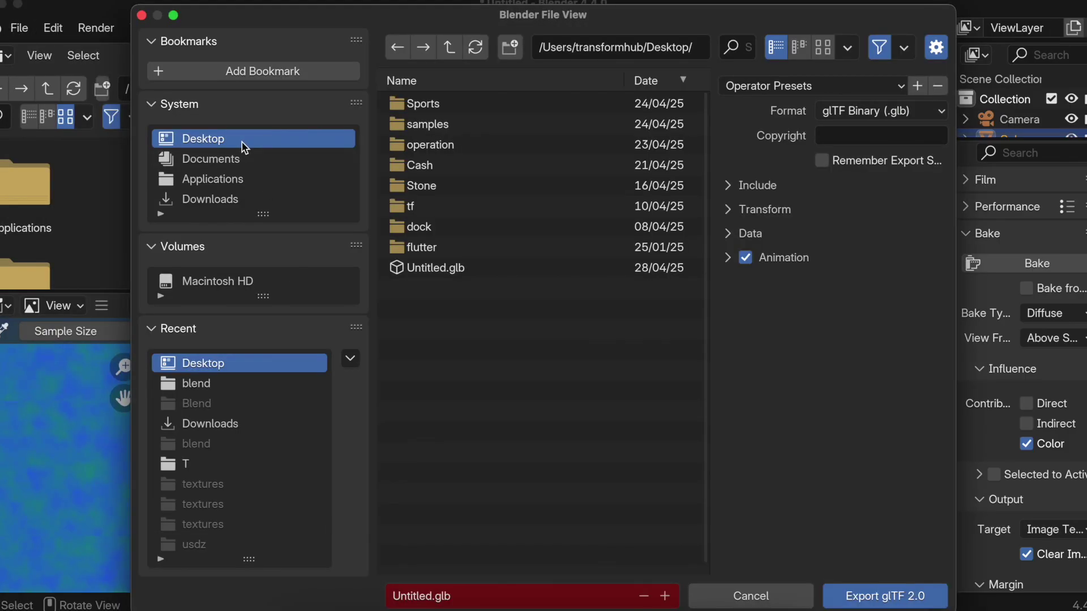
{"action": "left_click", "coordinate": [892, 595]}
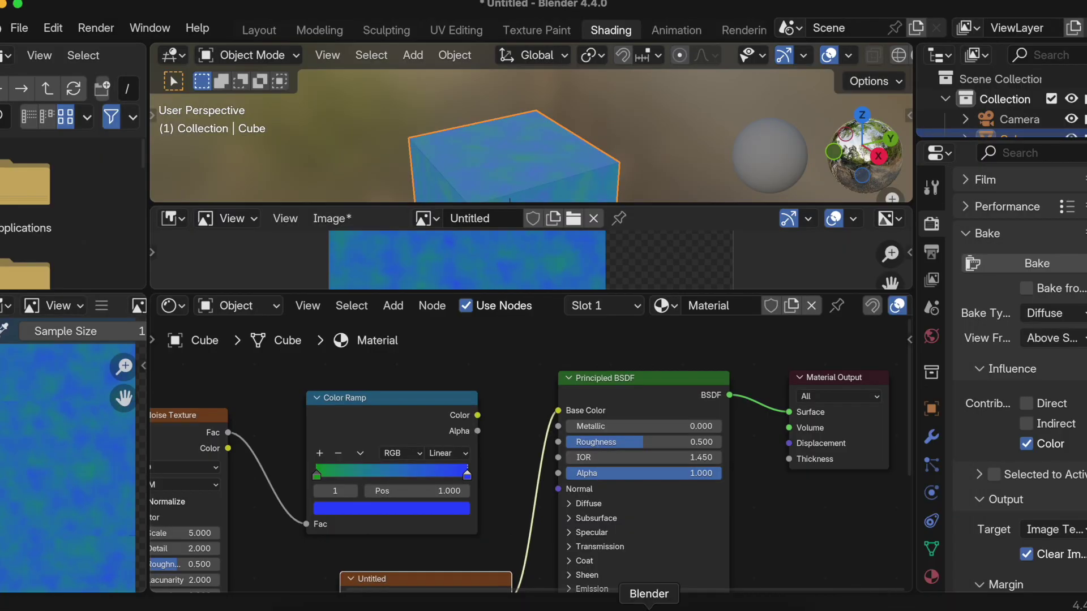
Drag Untitled.glb from Finder into glTF Viewer in Firefox and orbit the cube from above.
{"action": "left_click", "coordinate": [544, 606]}
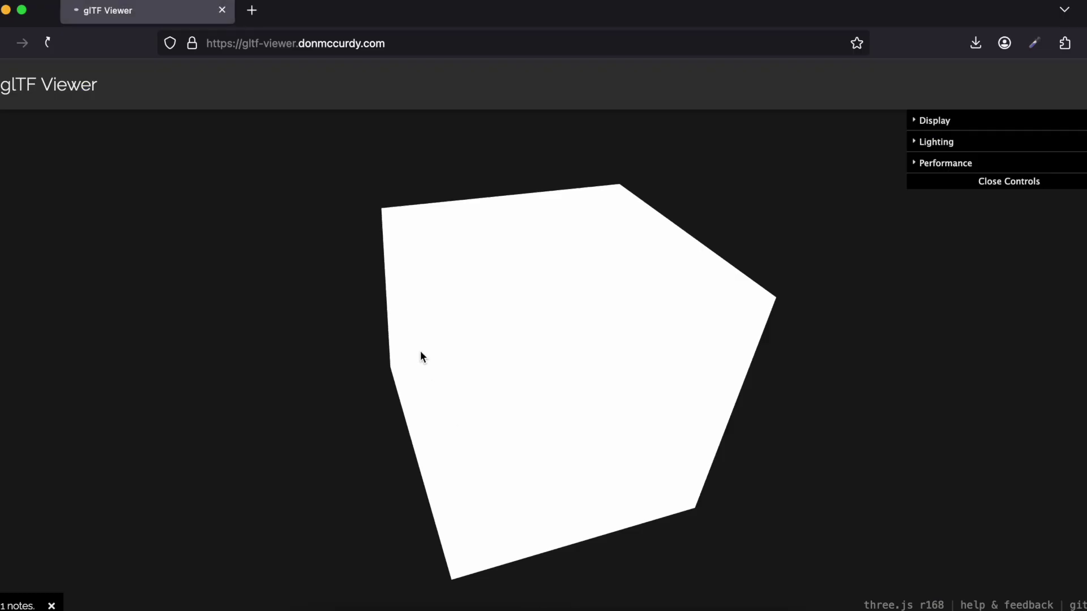
{"action": "left_click", "coordinate": [308, 605]}
{"action": "left_click_drag", "start_coordinate": [379, 283], "coordinate": [460, 487]}
{"action": "left_click", "coordinate": [289, 464]}
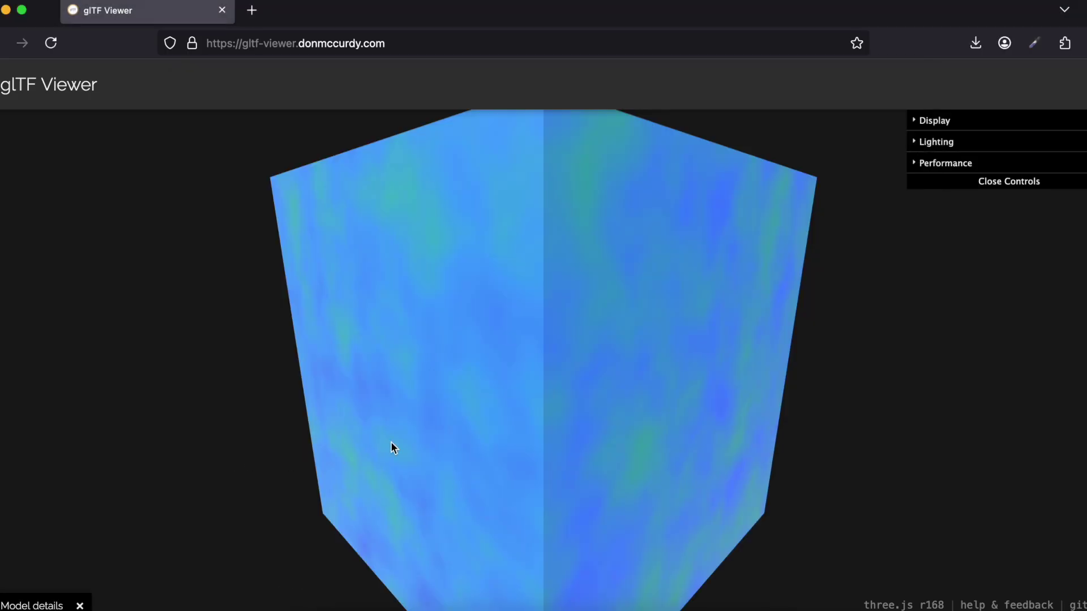
{"action": "left_click_drag", "start_coordinate": [391, 468], "coordinate": [508, 406]}
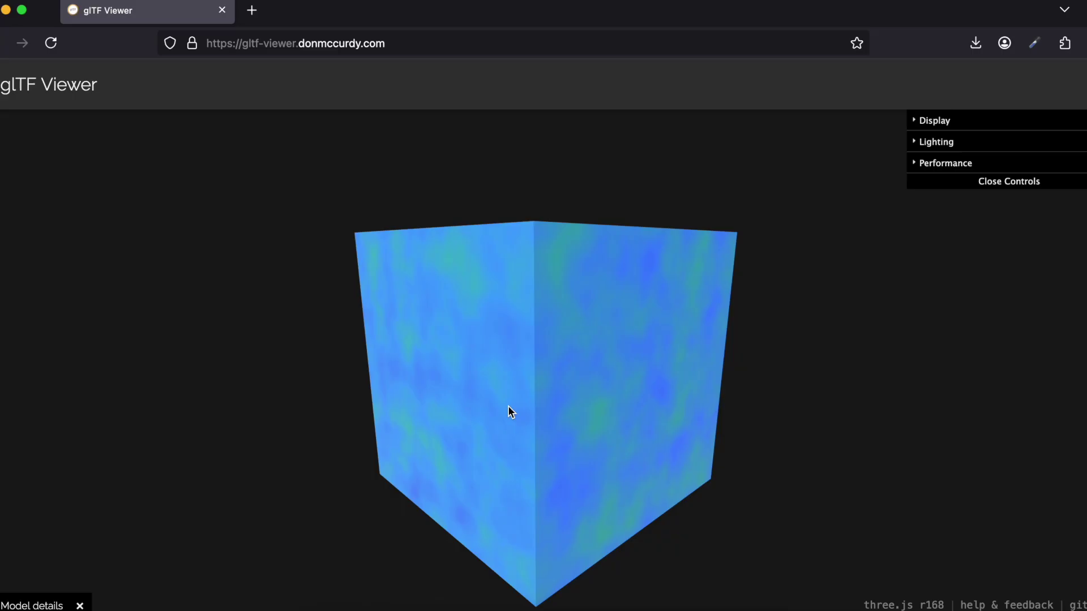